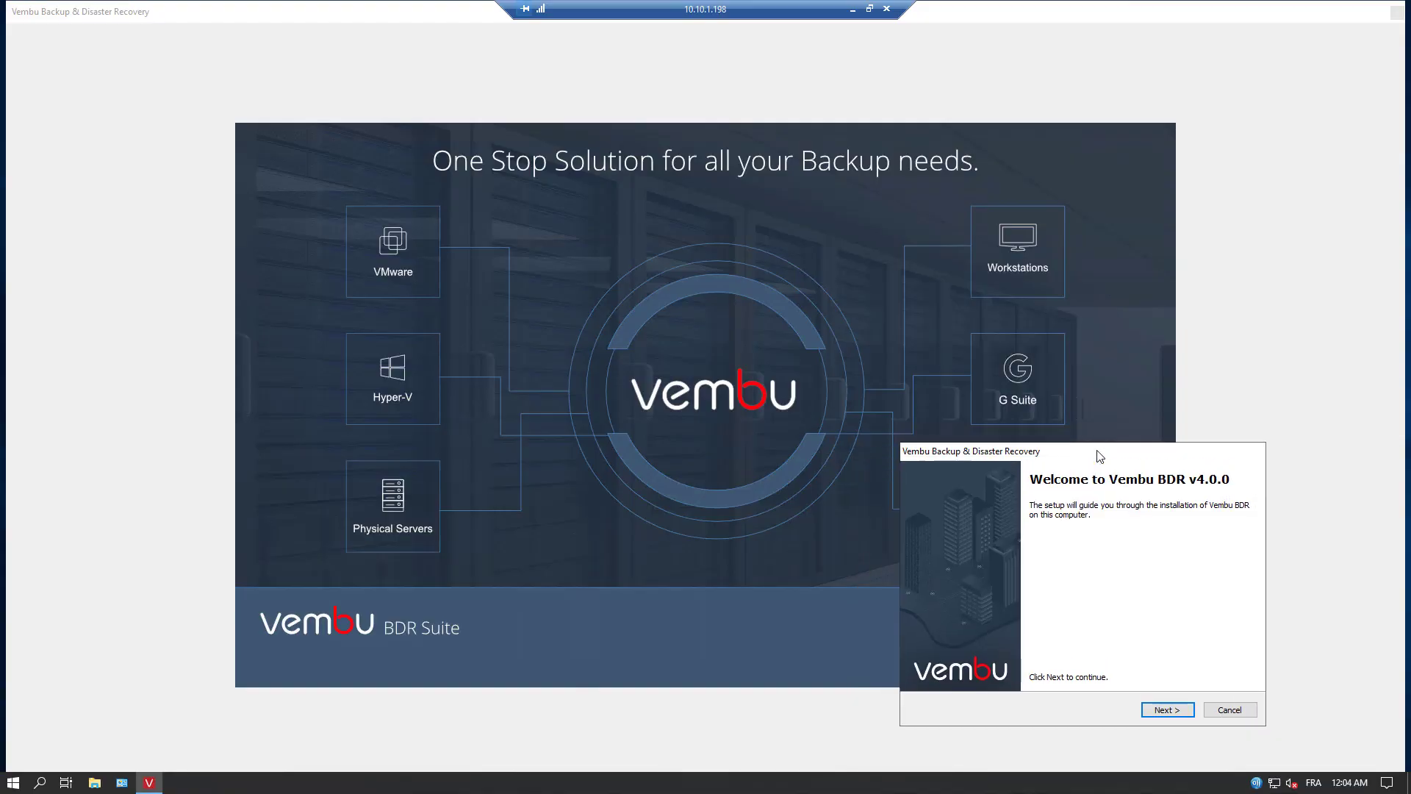
Accept the licence terms and keep the default folder C:\Program Files\Vembu\VembuBDR
left_click(1168, 709)
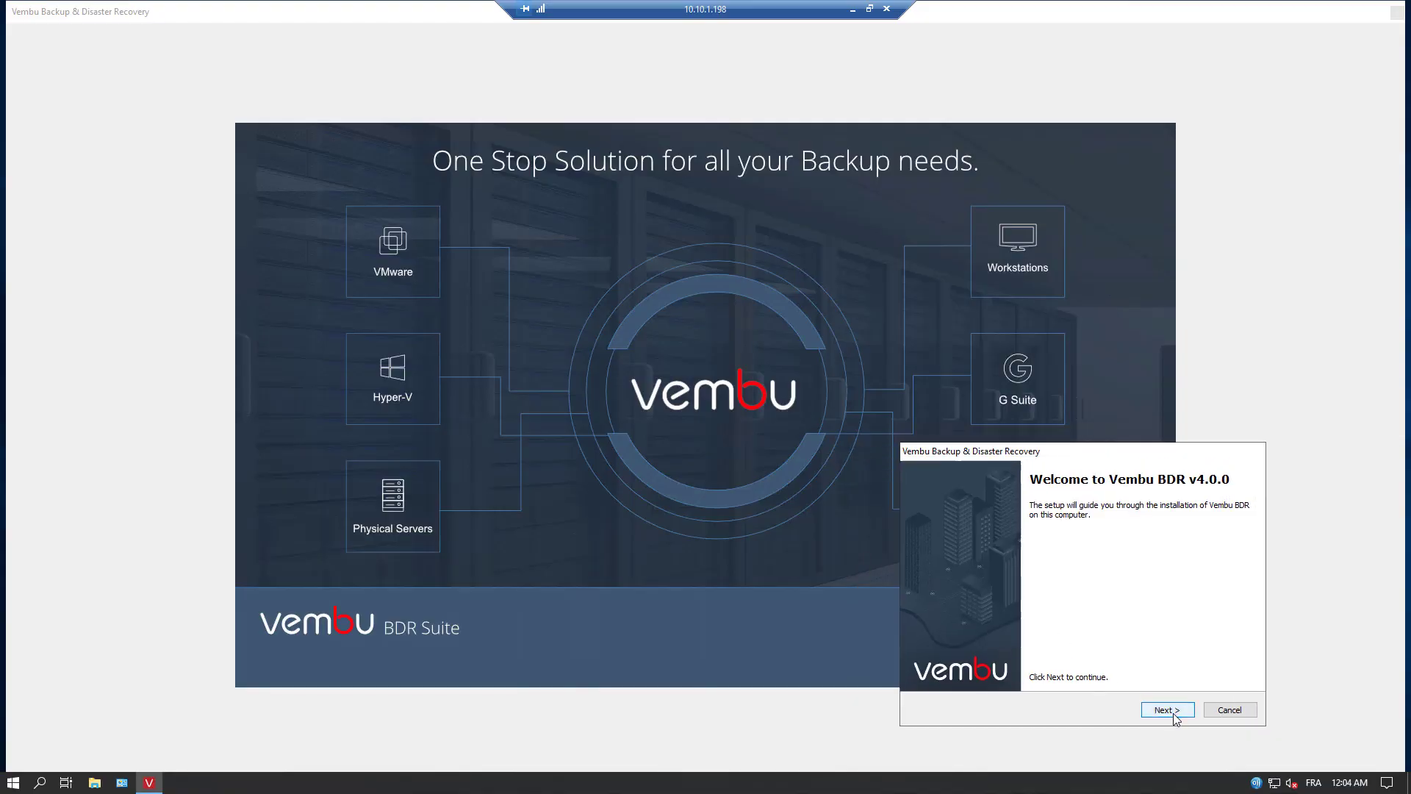
left_click(999, 676)
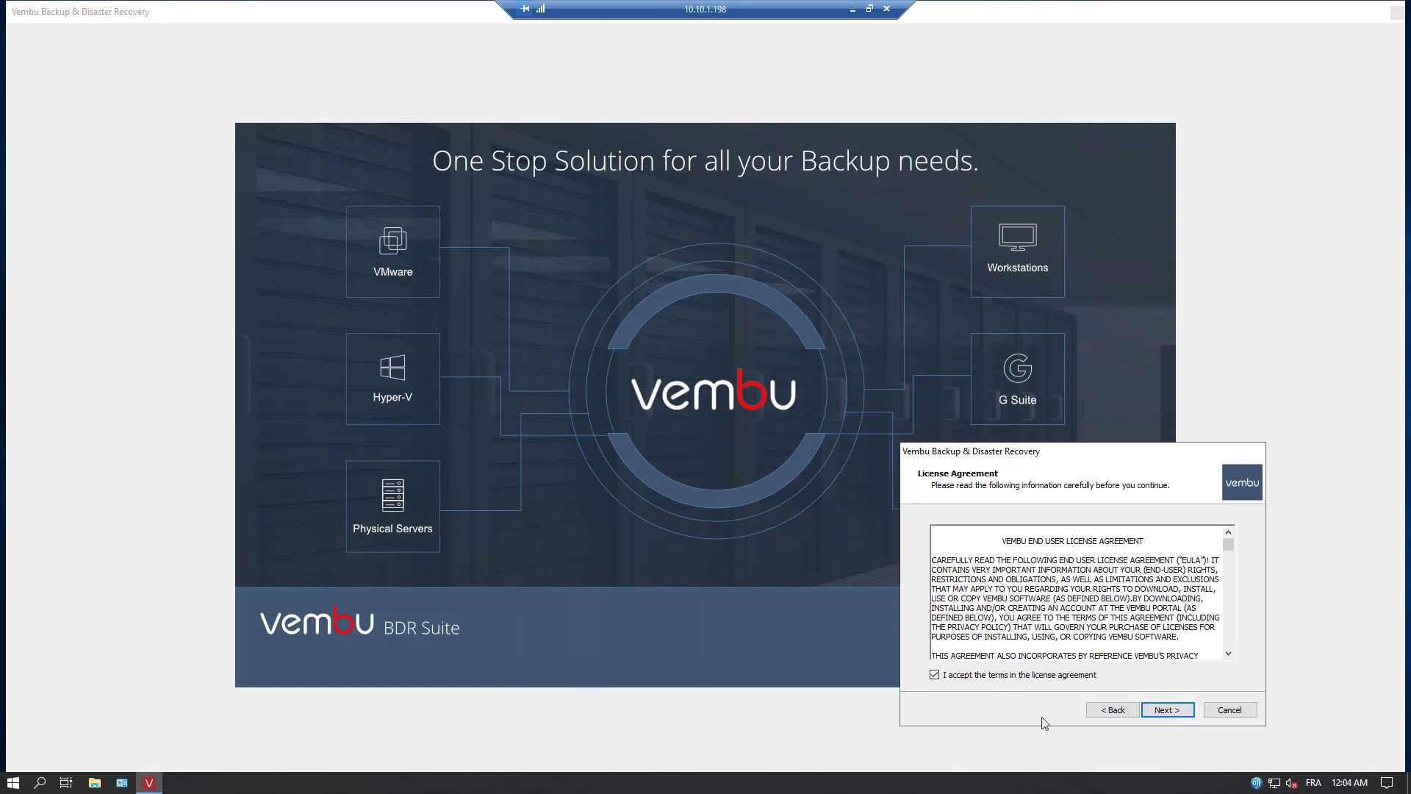
left_click(1167, 709)
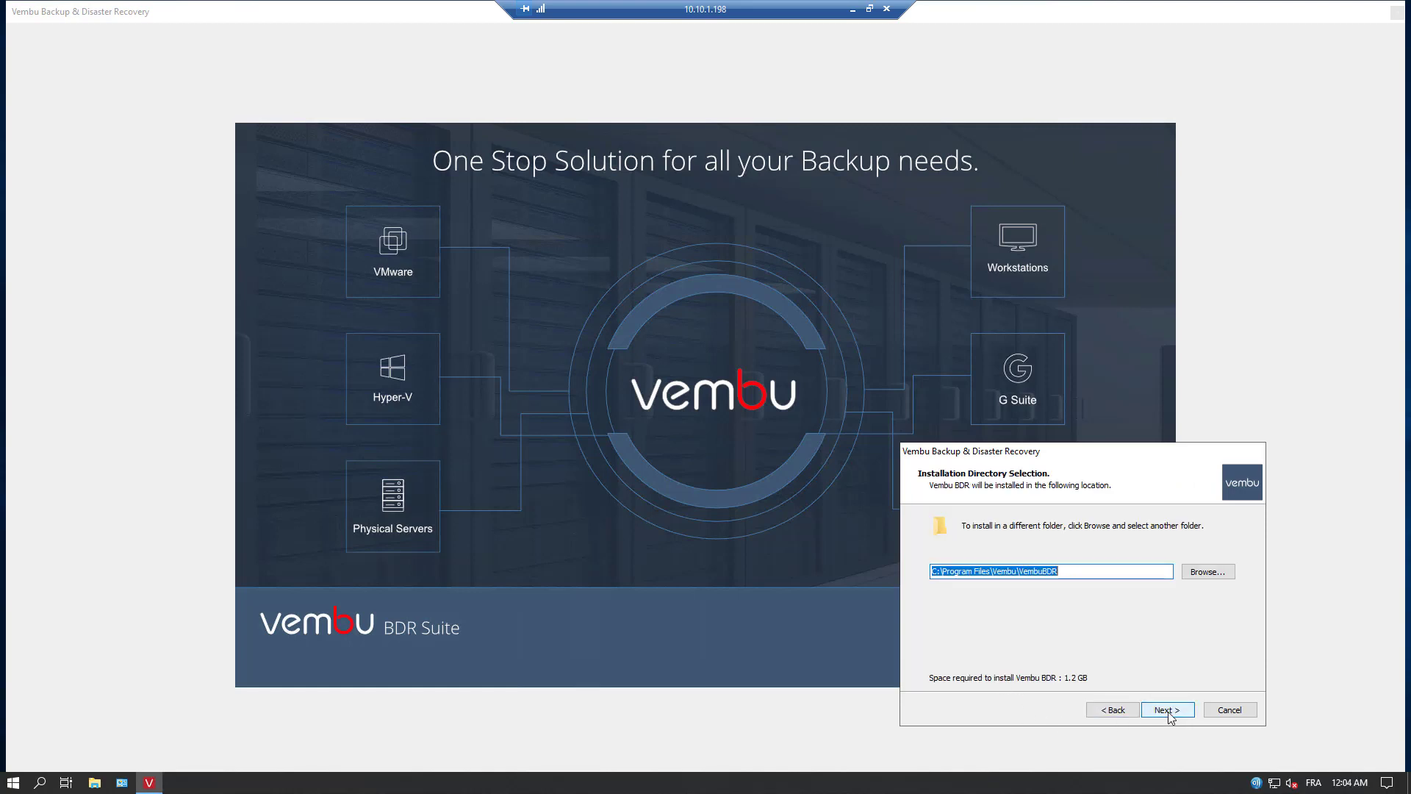
left_click(1167, 710)
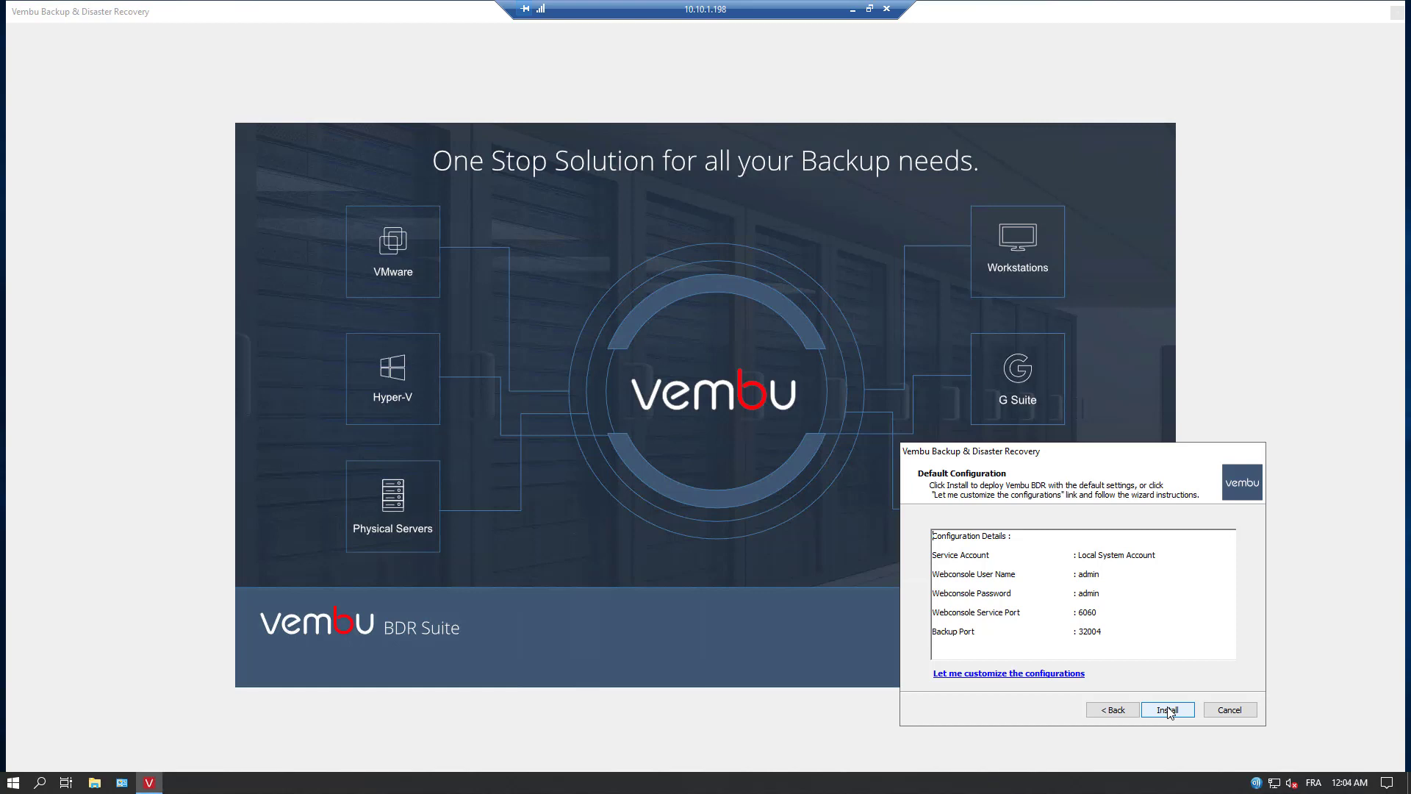
Install Vembu BDR with the default configuration (web console port 6060, backup port 32004)
left_click(1167, 710)
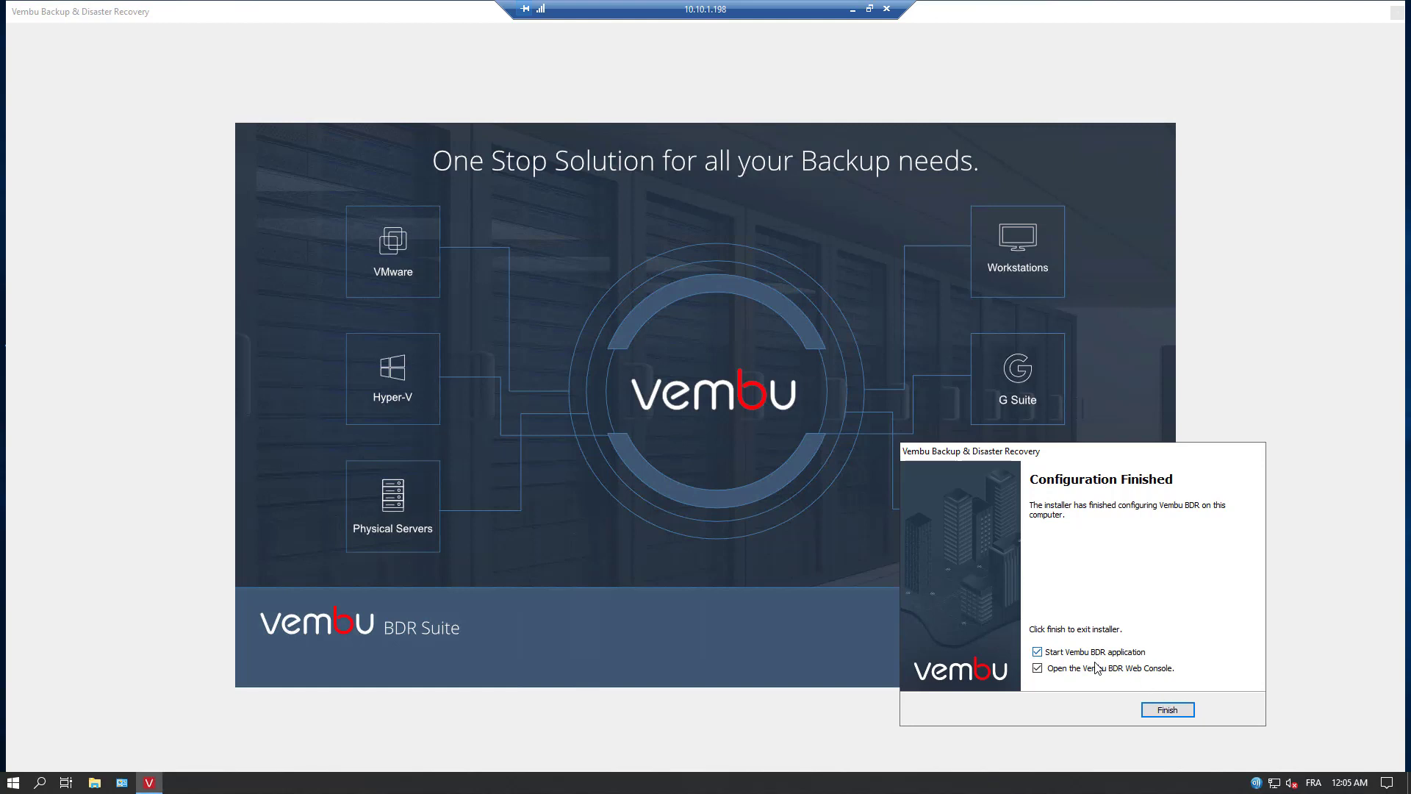
Close the installer, launch the BDR Server console, and sign in with the default admin credentials
left_click(1172, 712)
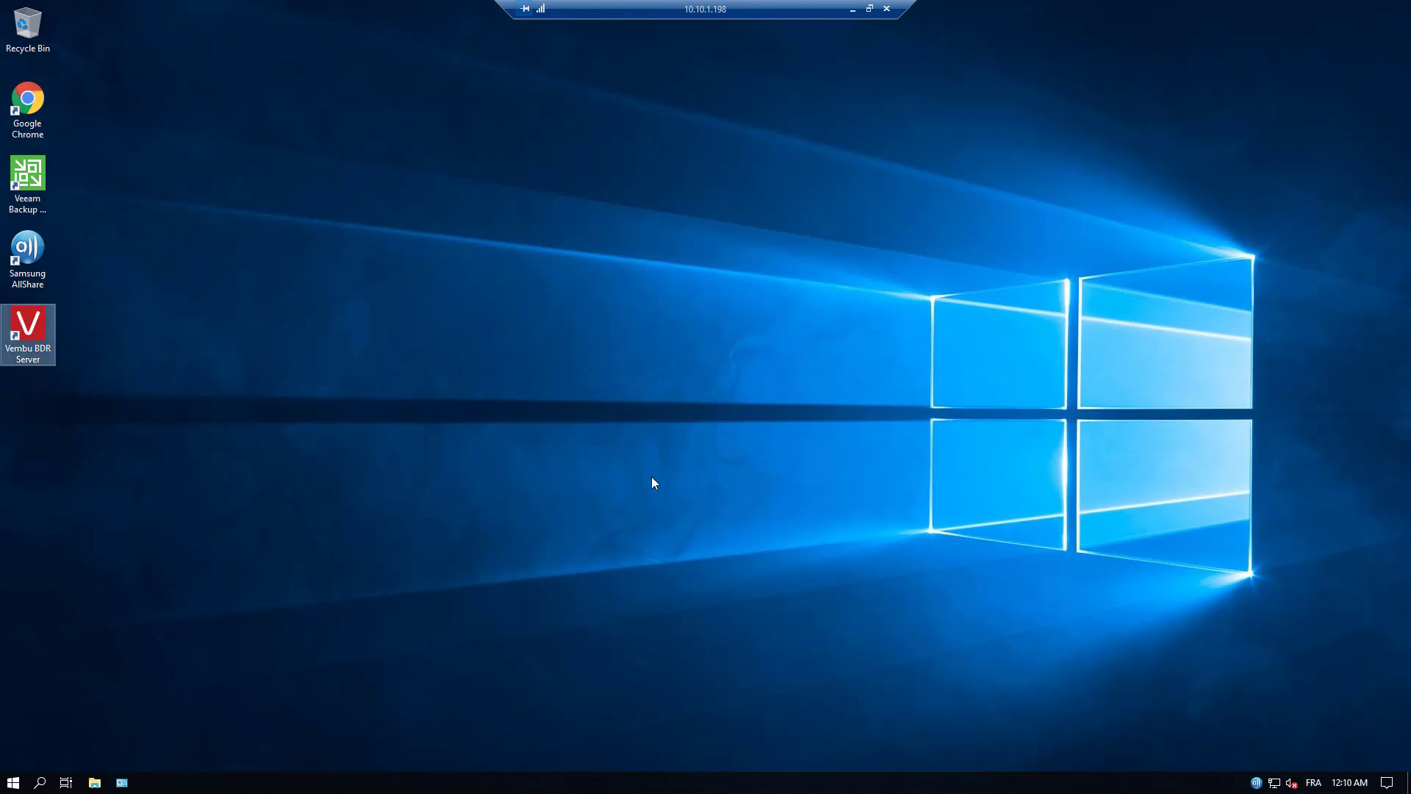
double_click(33, 325)
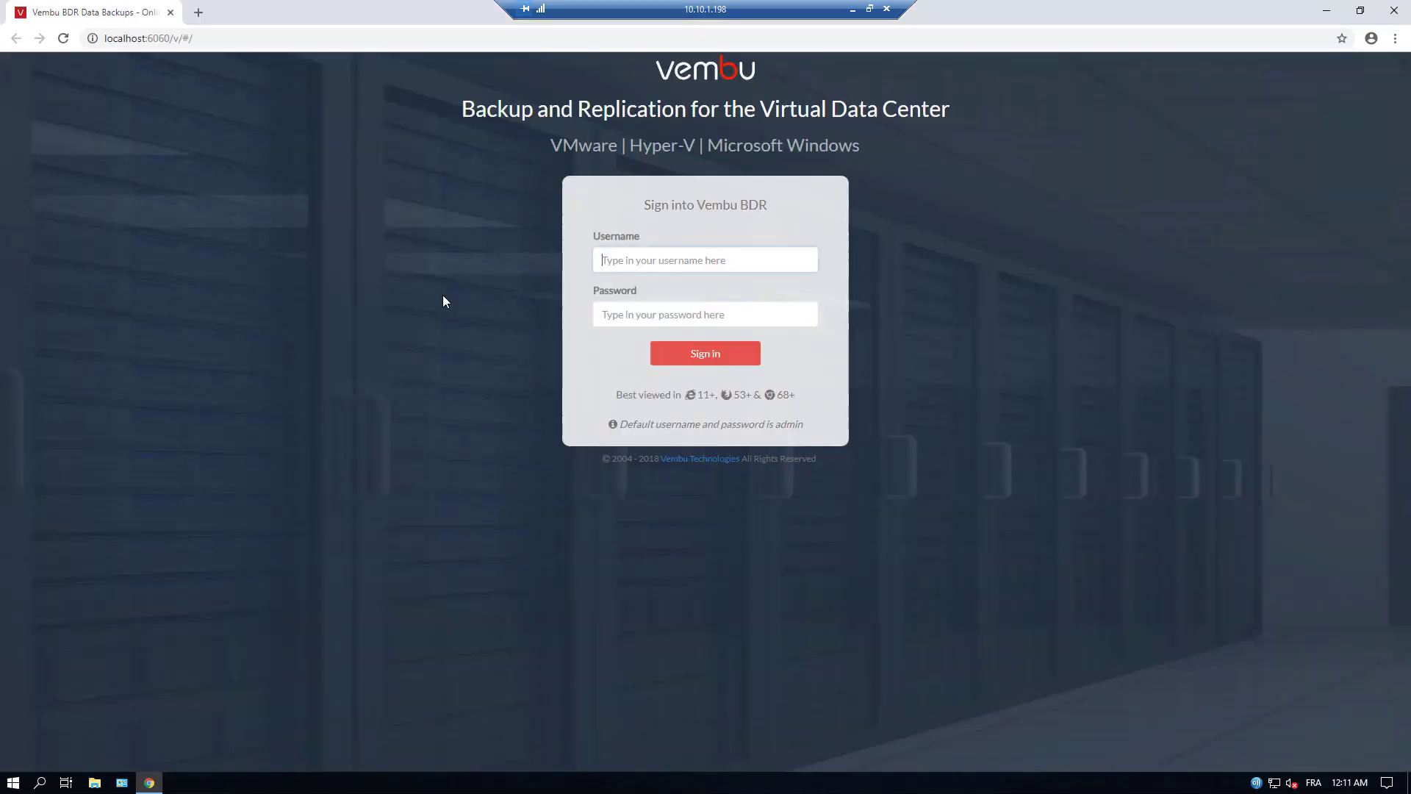
type("adm")
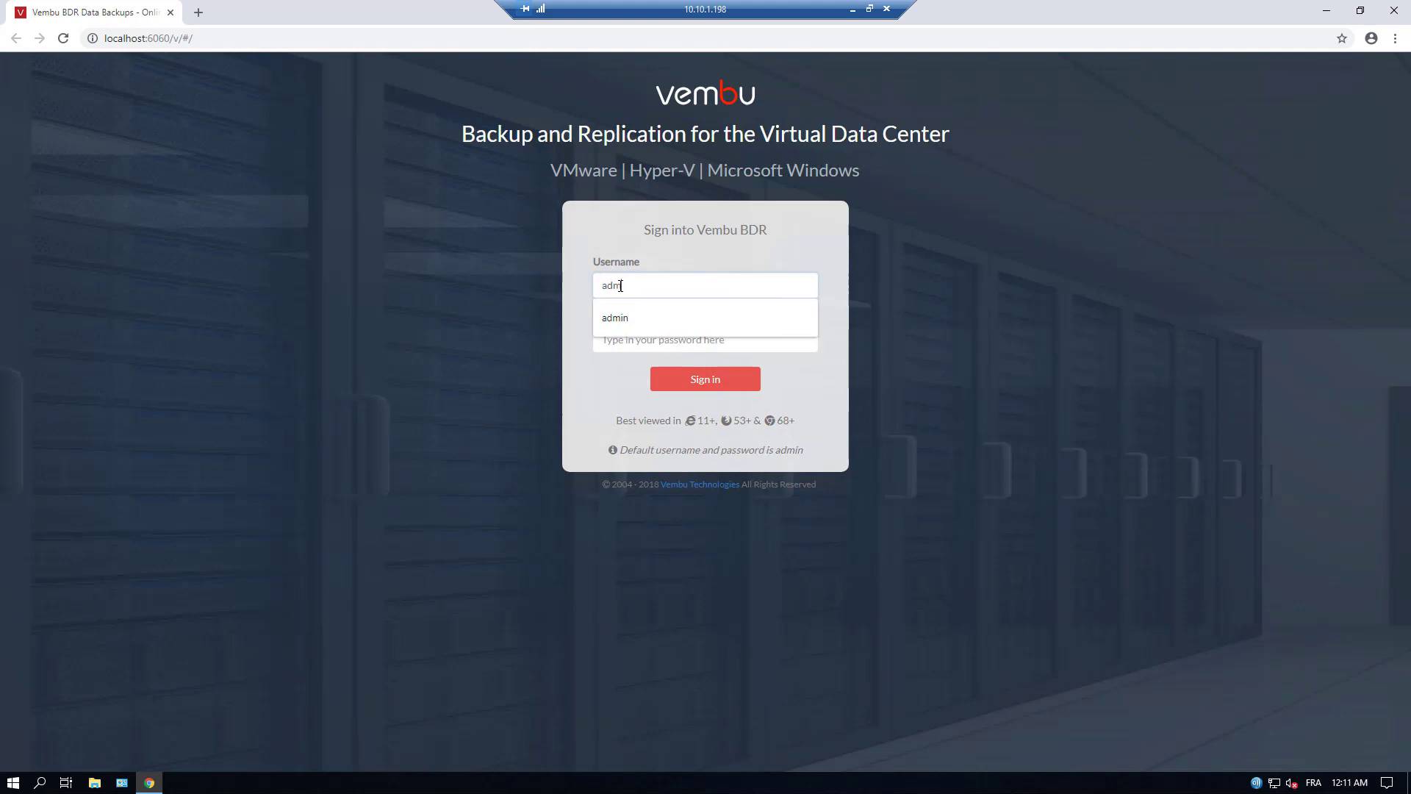
type("in")
key("Tab")
type("admi")
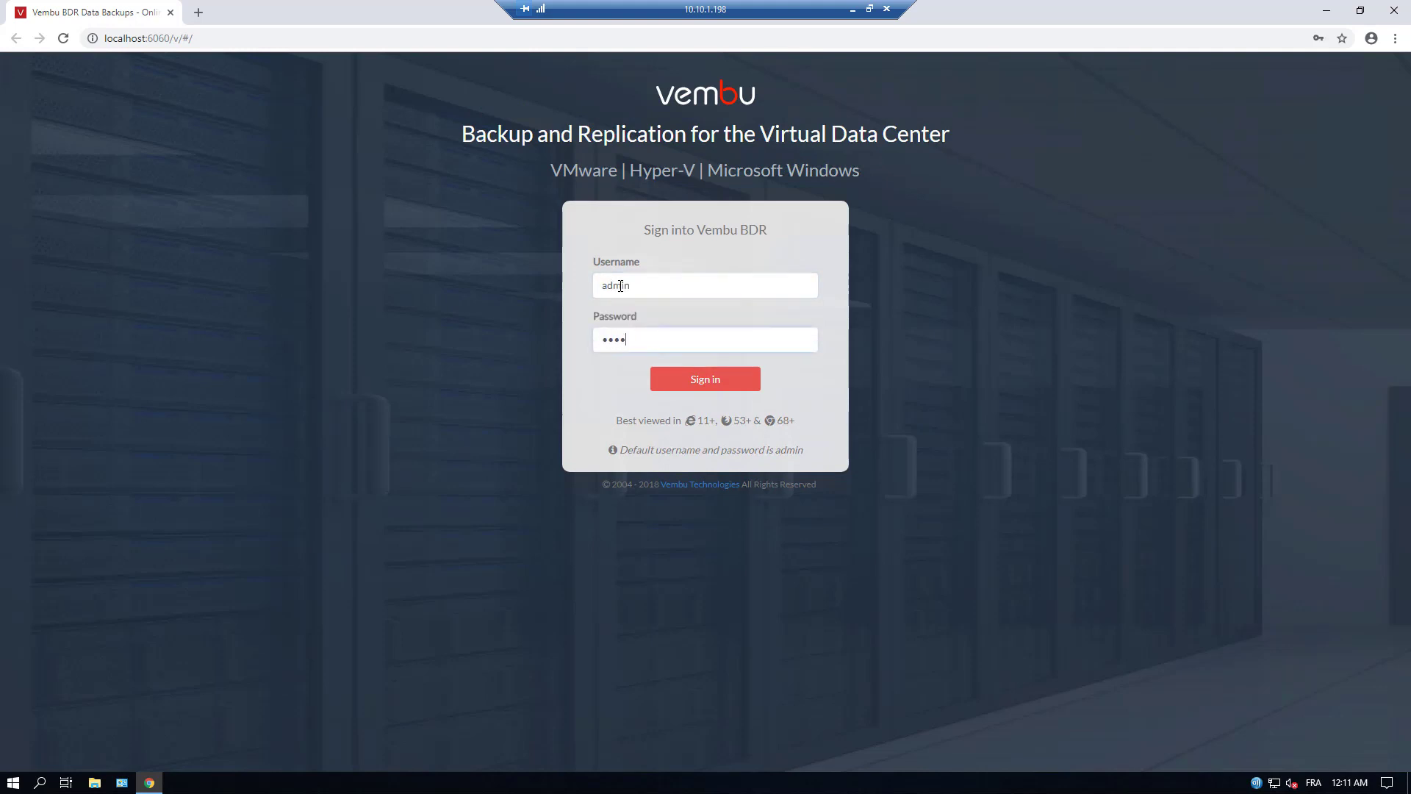
type("n")
key("Return")
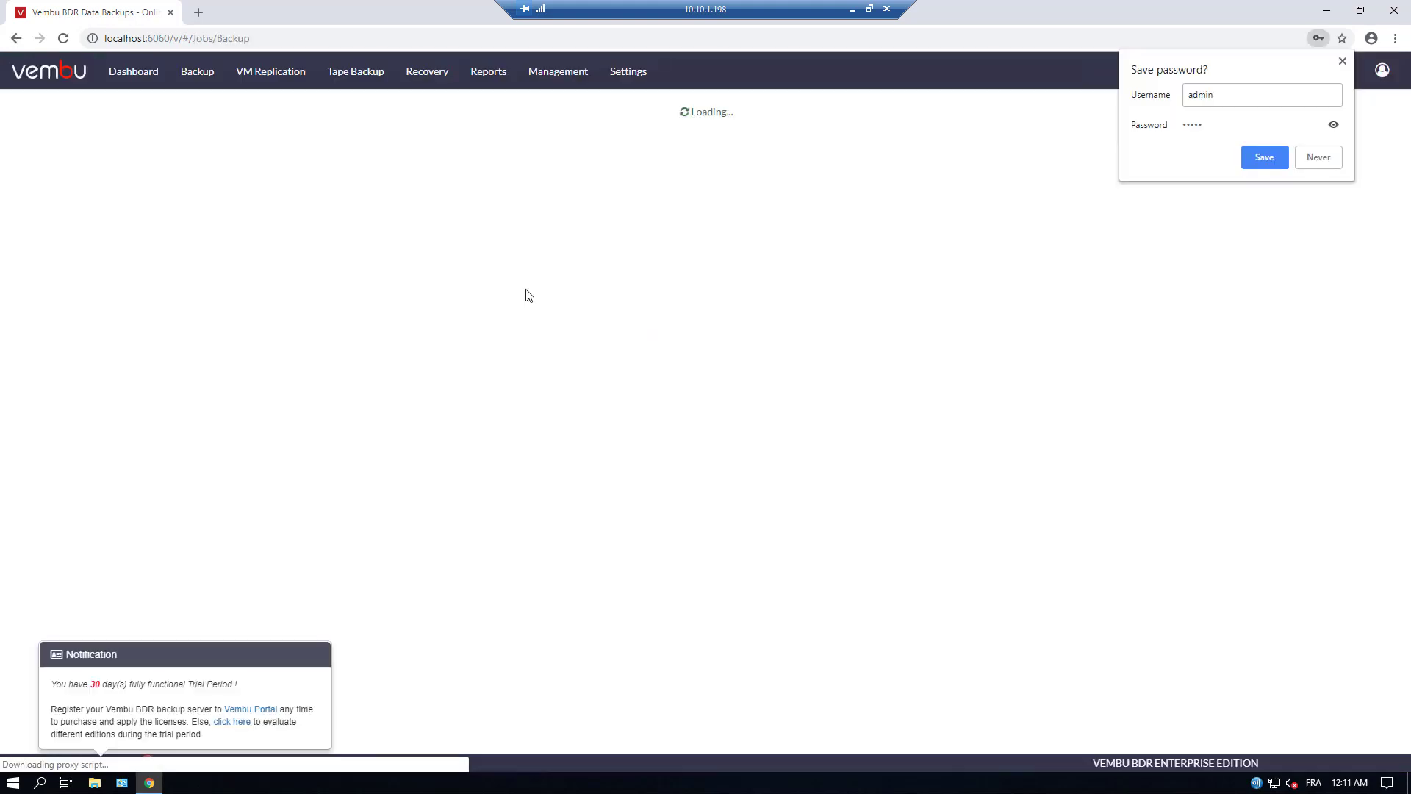
left_click(1282, 158)
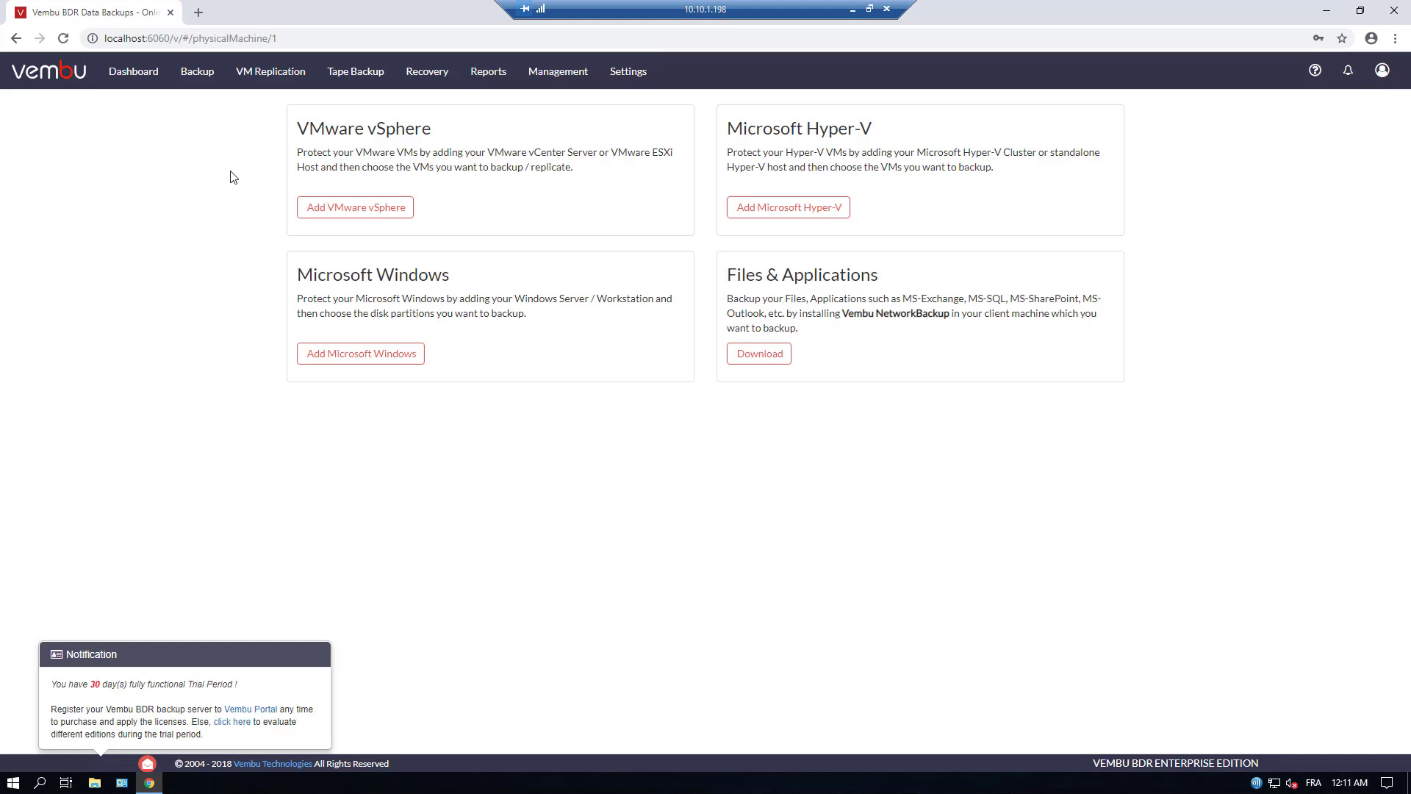
Begin adding VMware vSphere host 10.10.7.32 and bring up the Credential Manager
mouse_move(167, 76)
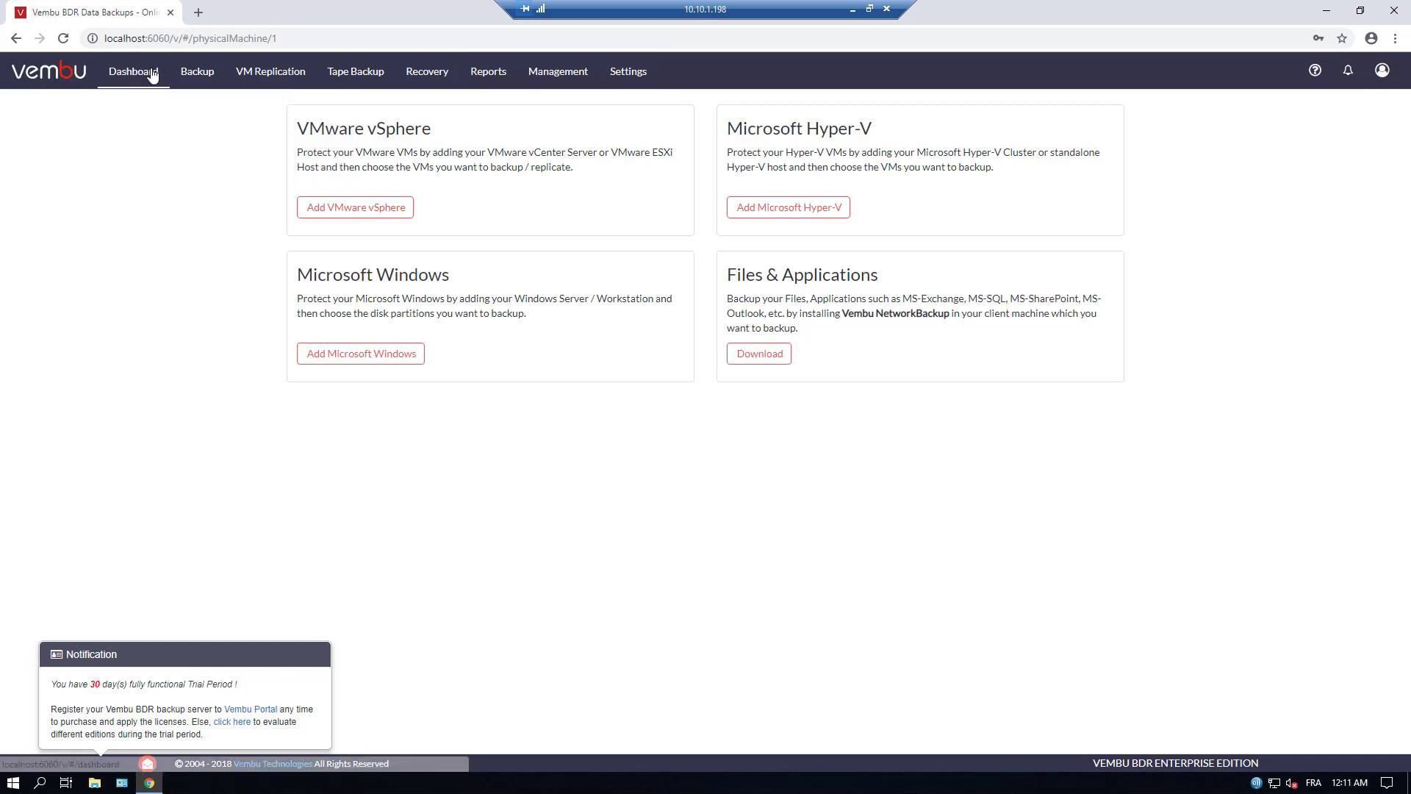
left_click(336, 213)
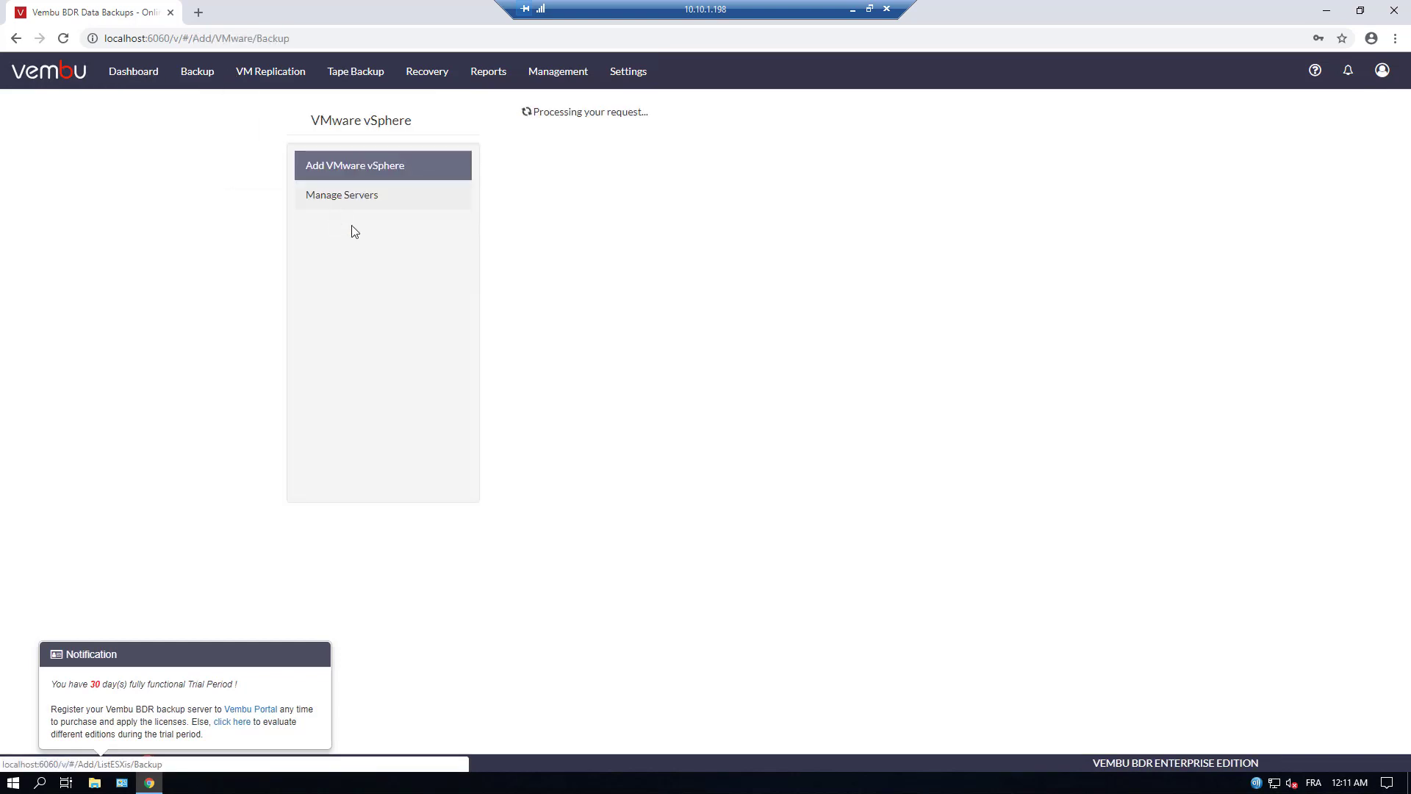
left_click(565, 163)
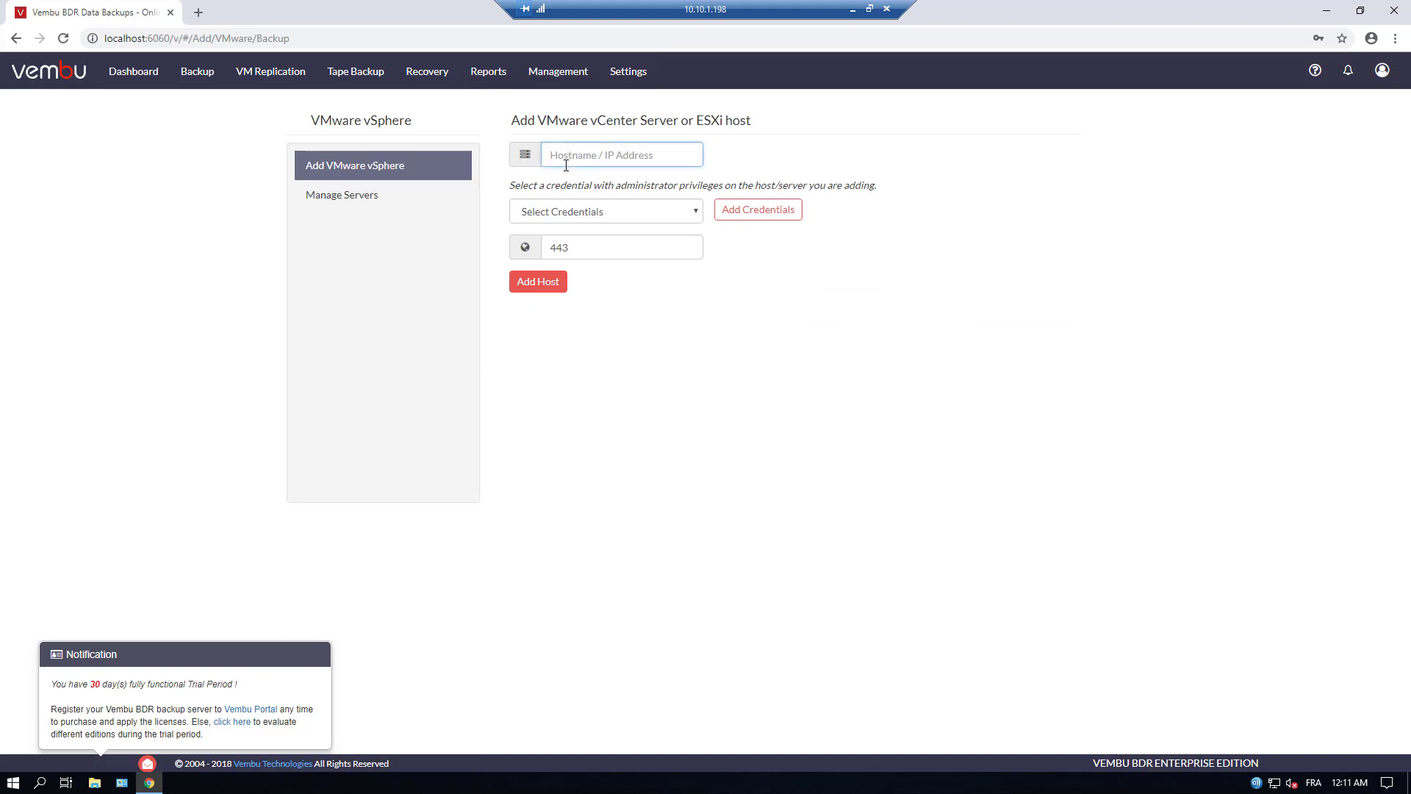
type("10.10.7.32")
left_click(778, 213)
Save a vSphere administrator credential with its password, described as vSphere.local
left_click(698, 195)
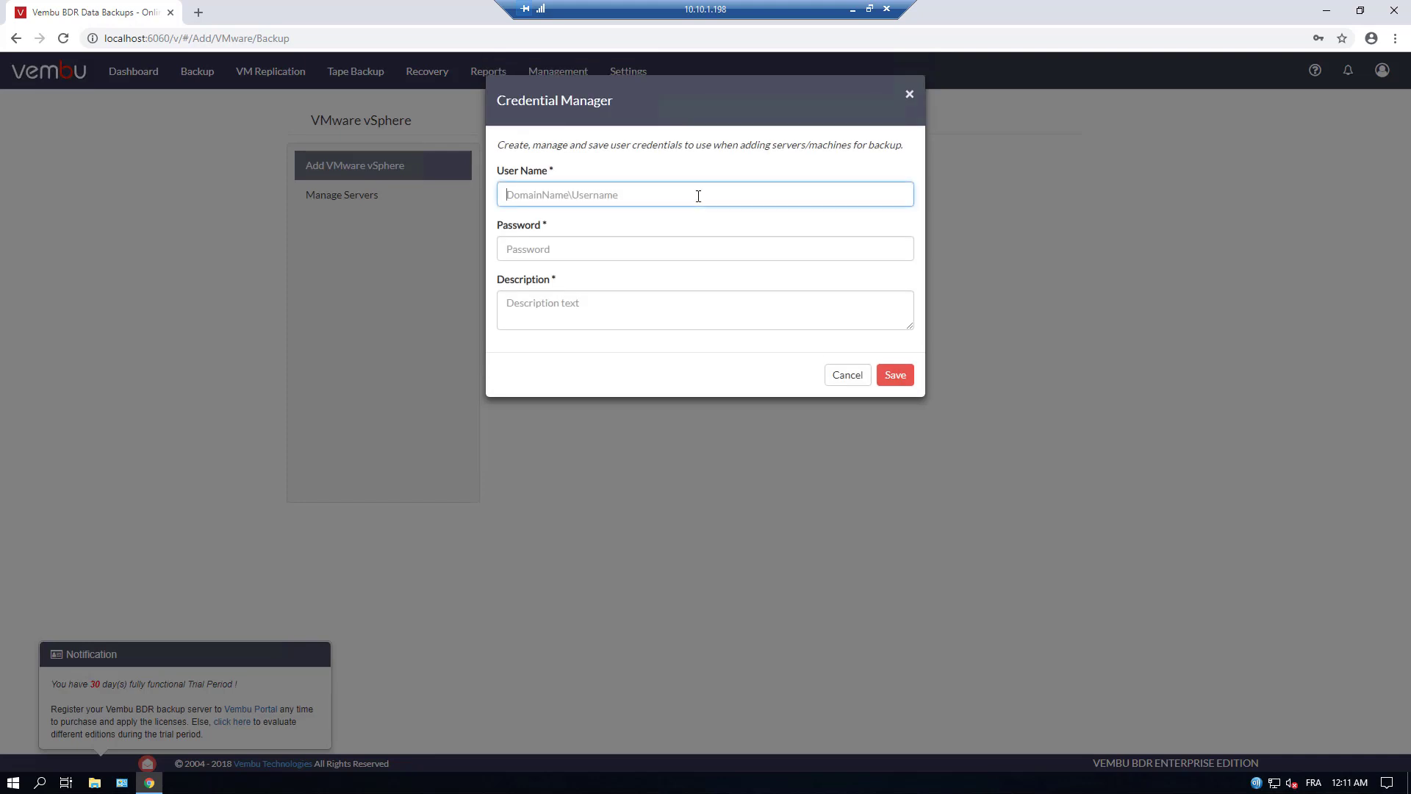
type("administrator@vsphere.local")
key("Tab")
type("•")
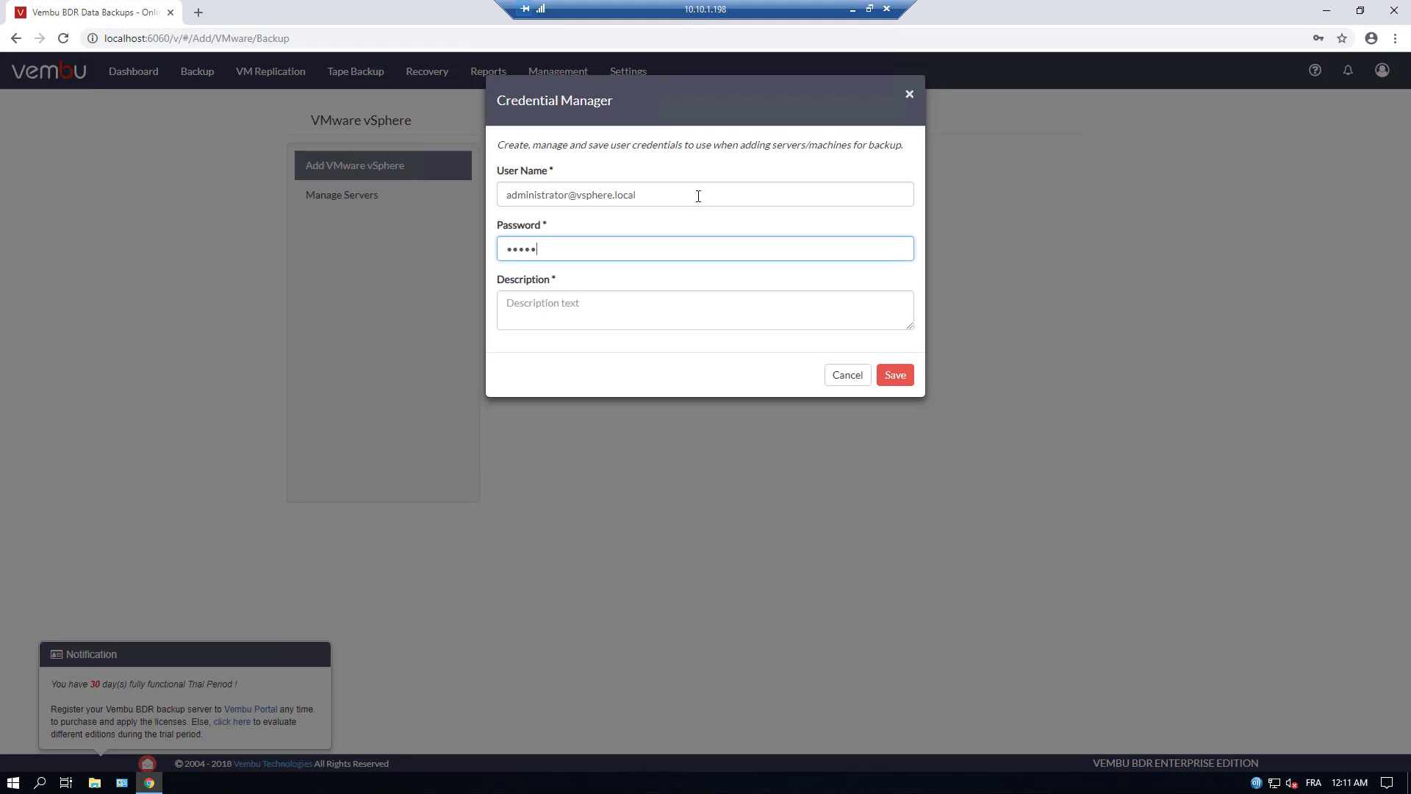
key("Tab")
type("vSphere.local")
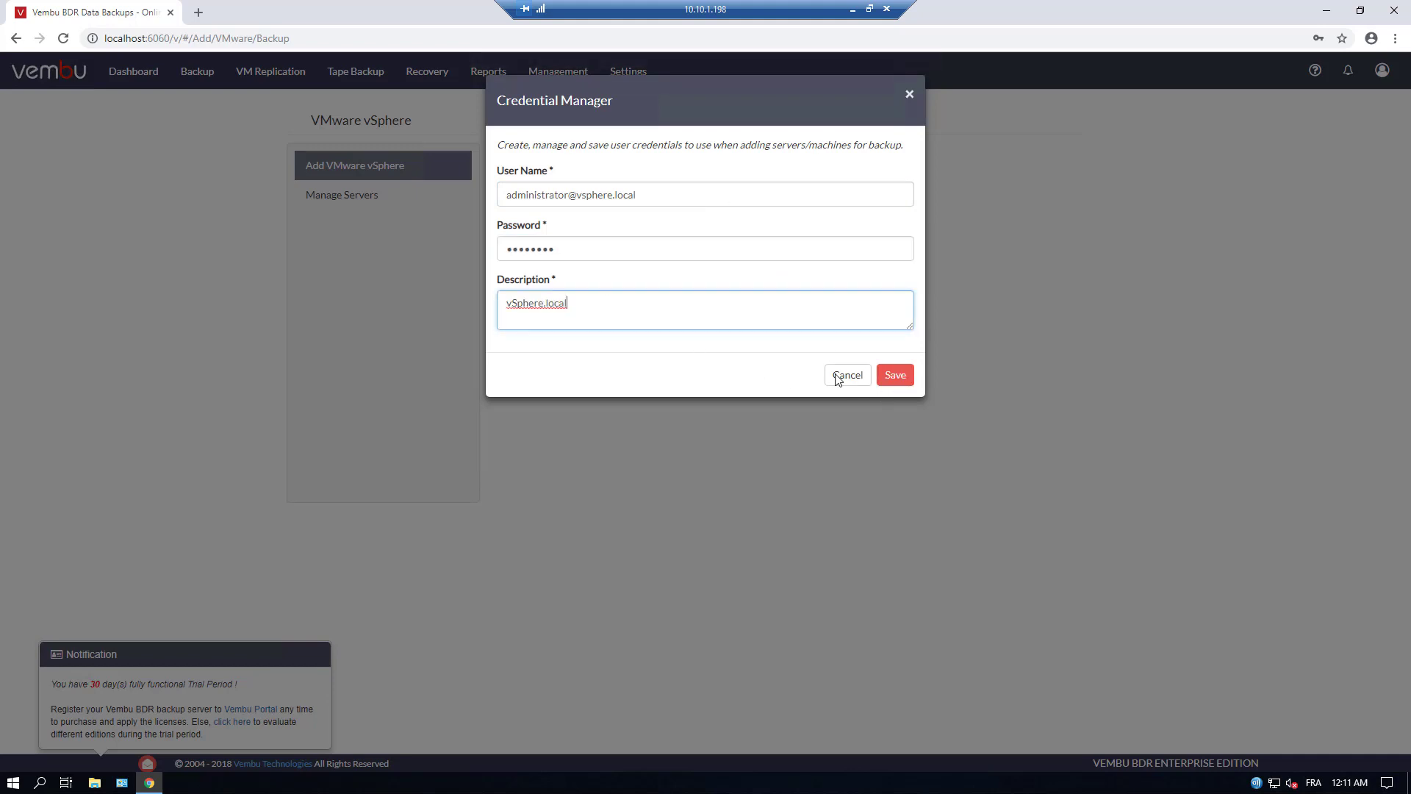
left_click(893, 376)
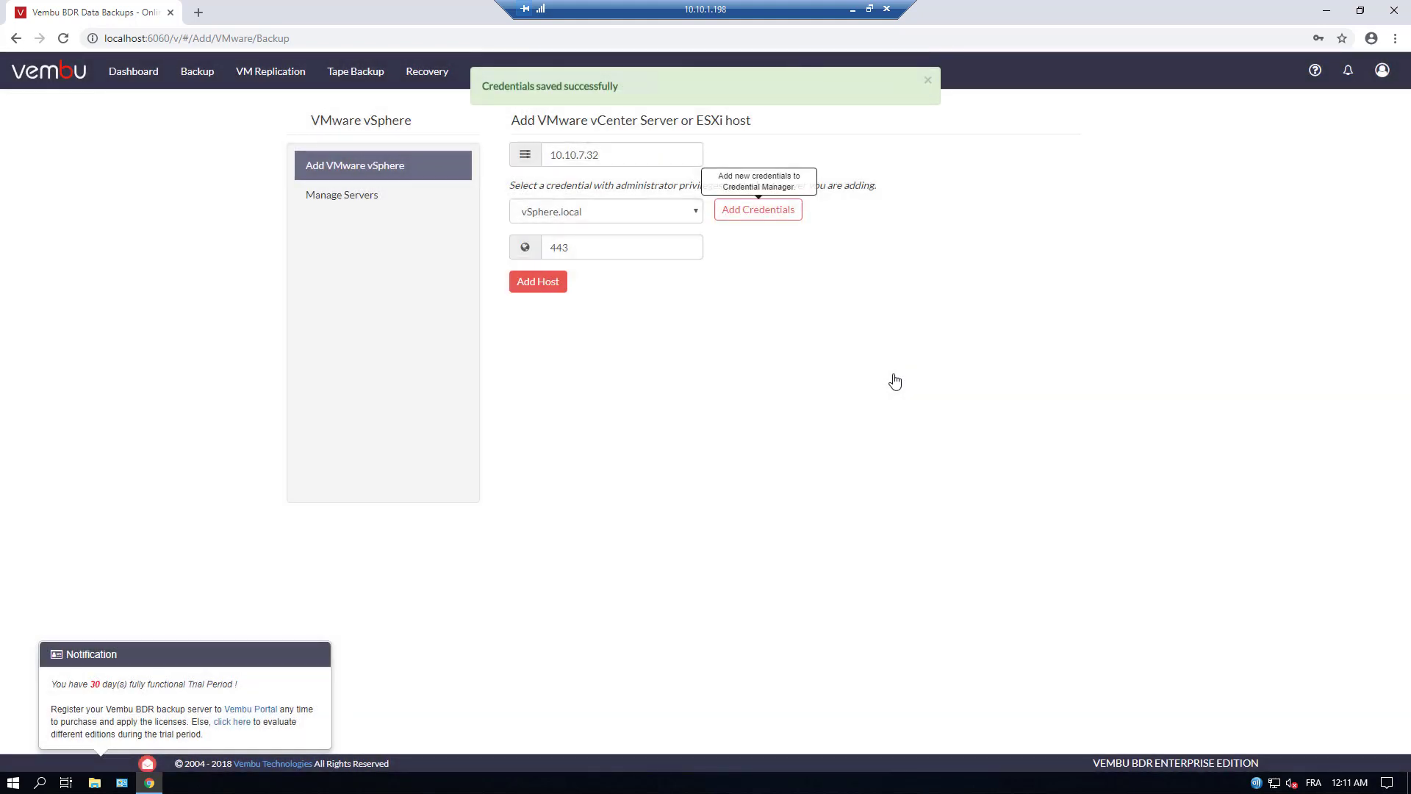
Add host 10.10.7.32 using the vSphere.local credential, declining the browser's password save
left_click(614, 219)
left_click(614, 219)
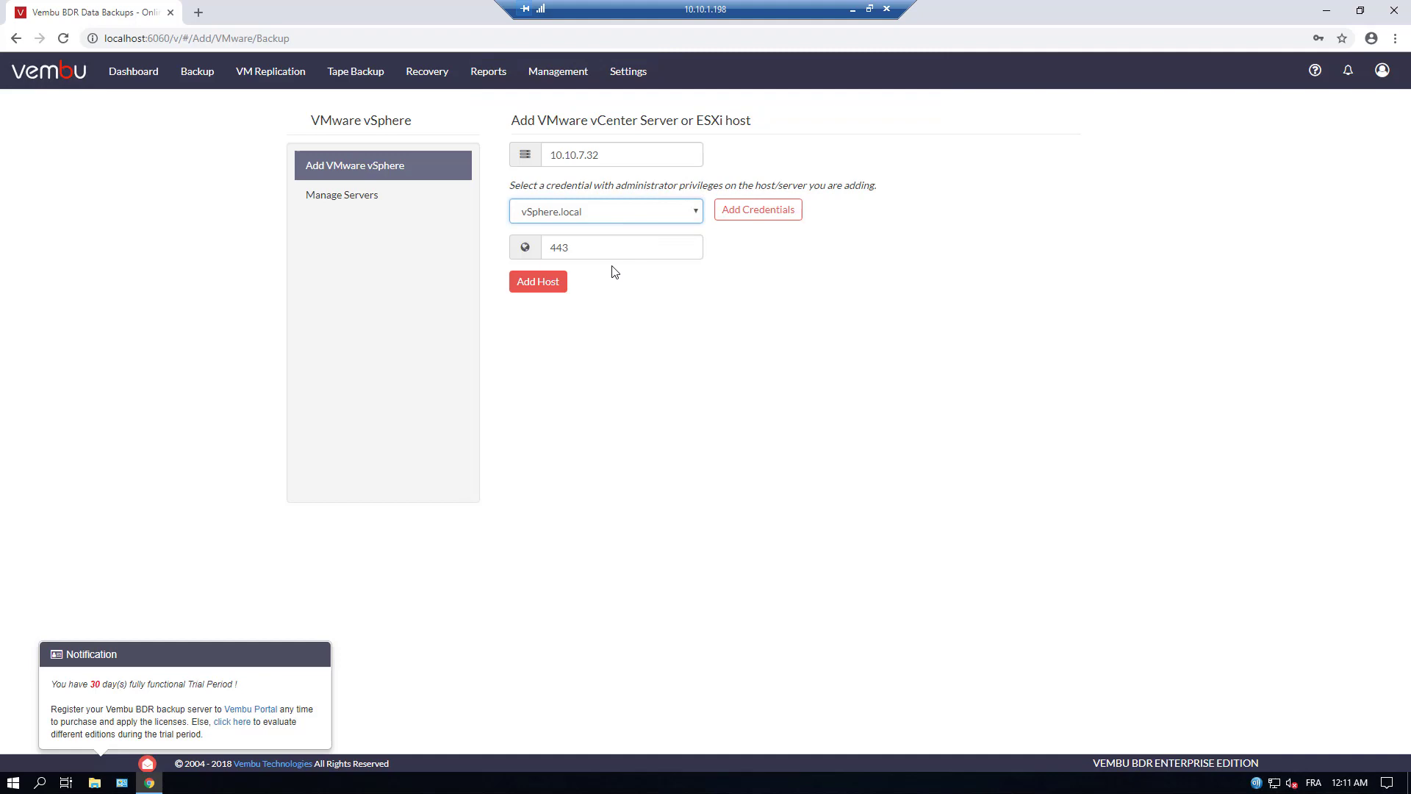
left_click(542, 285)
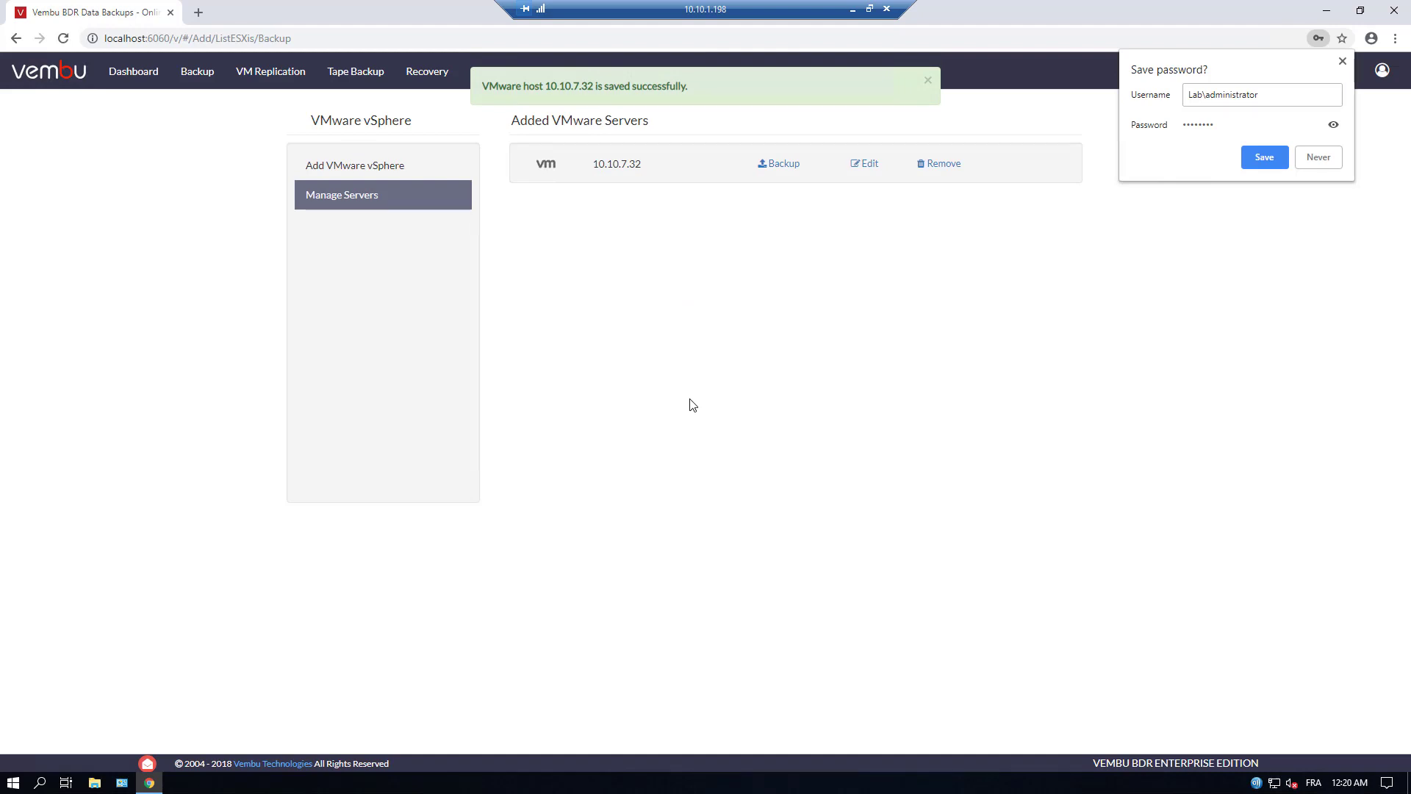
left_click(1324, 162)
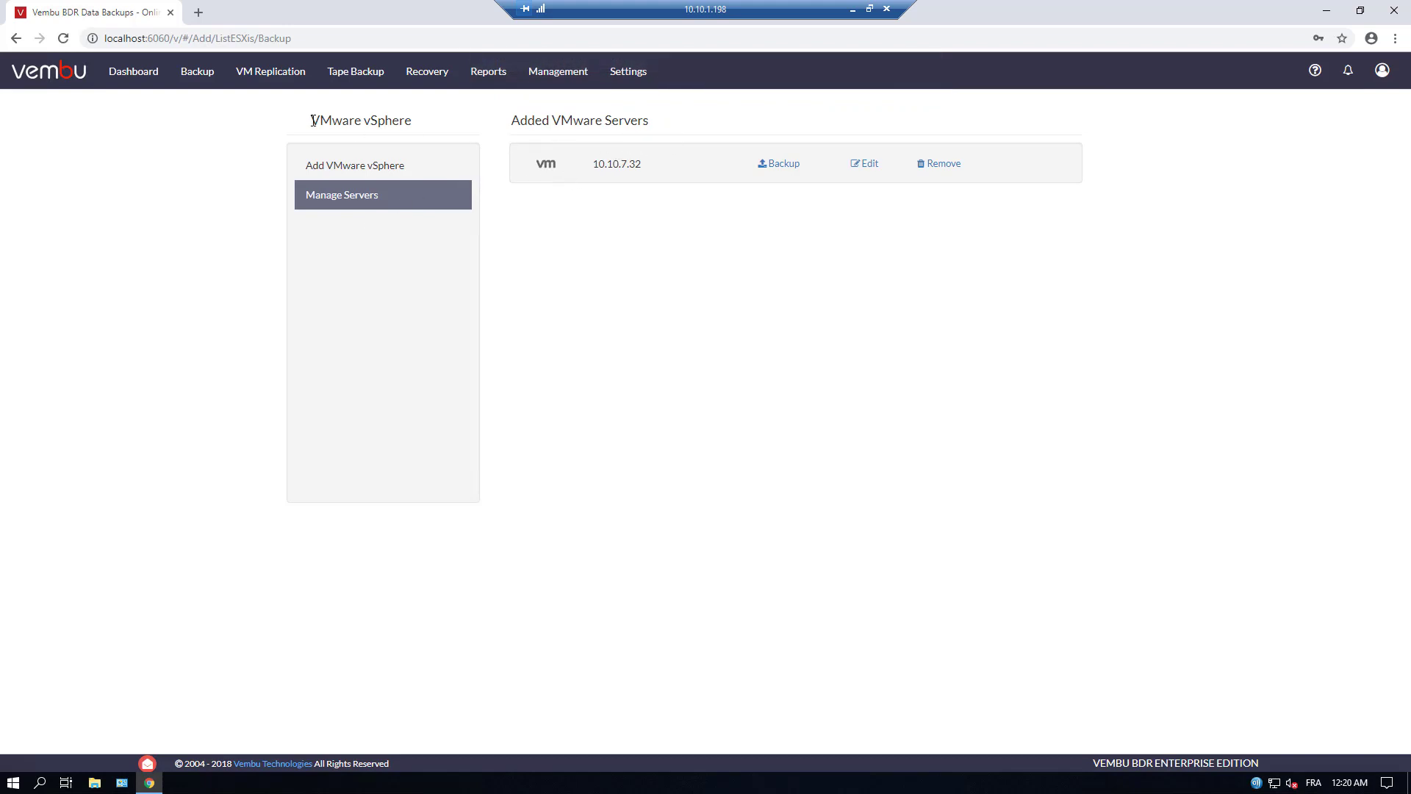
left_click(206, 77)
Start a backup of host 10.10.7.32 and select the w10 VM under esxi6-03.lab.local
left_click(781, 165)
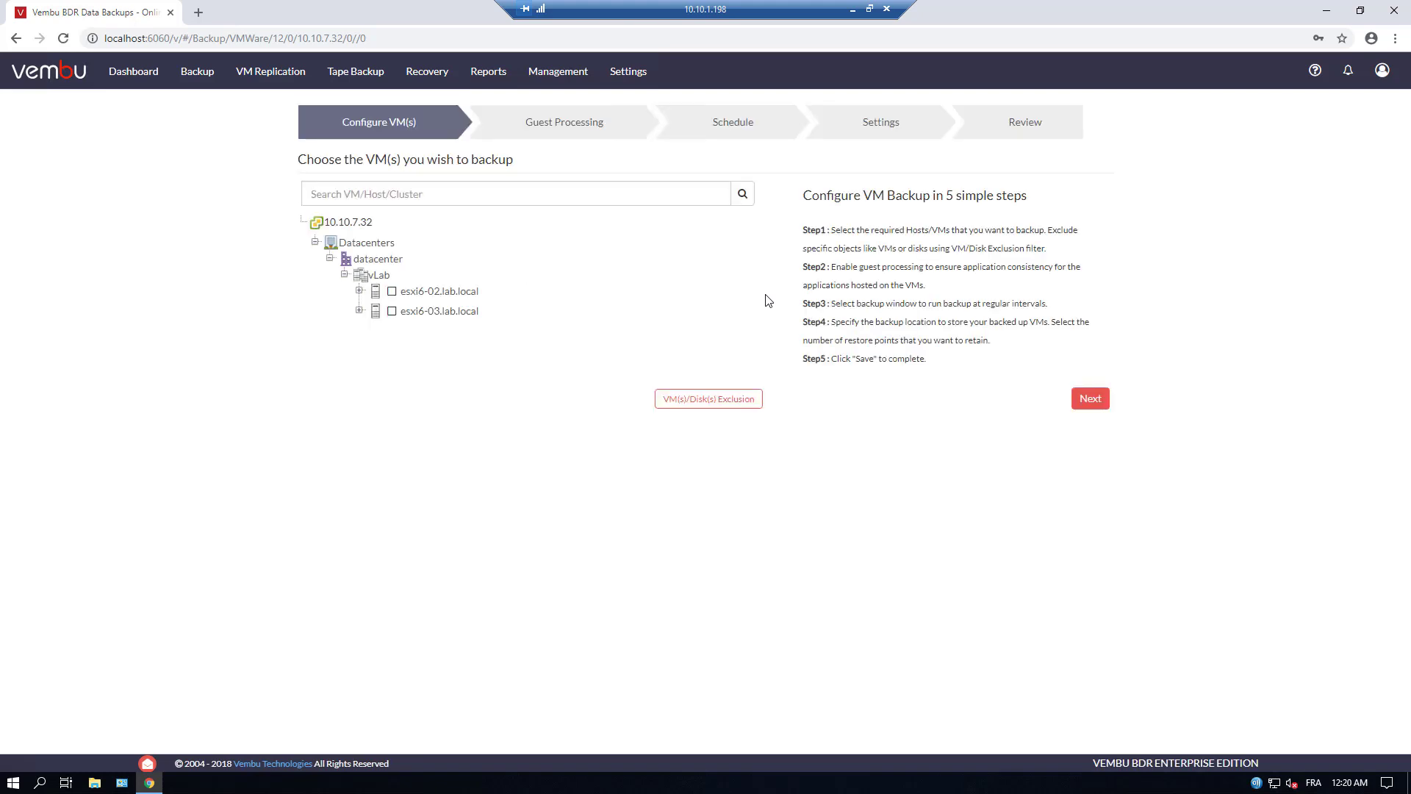
left_click(361, 311)
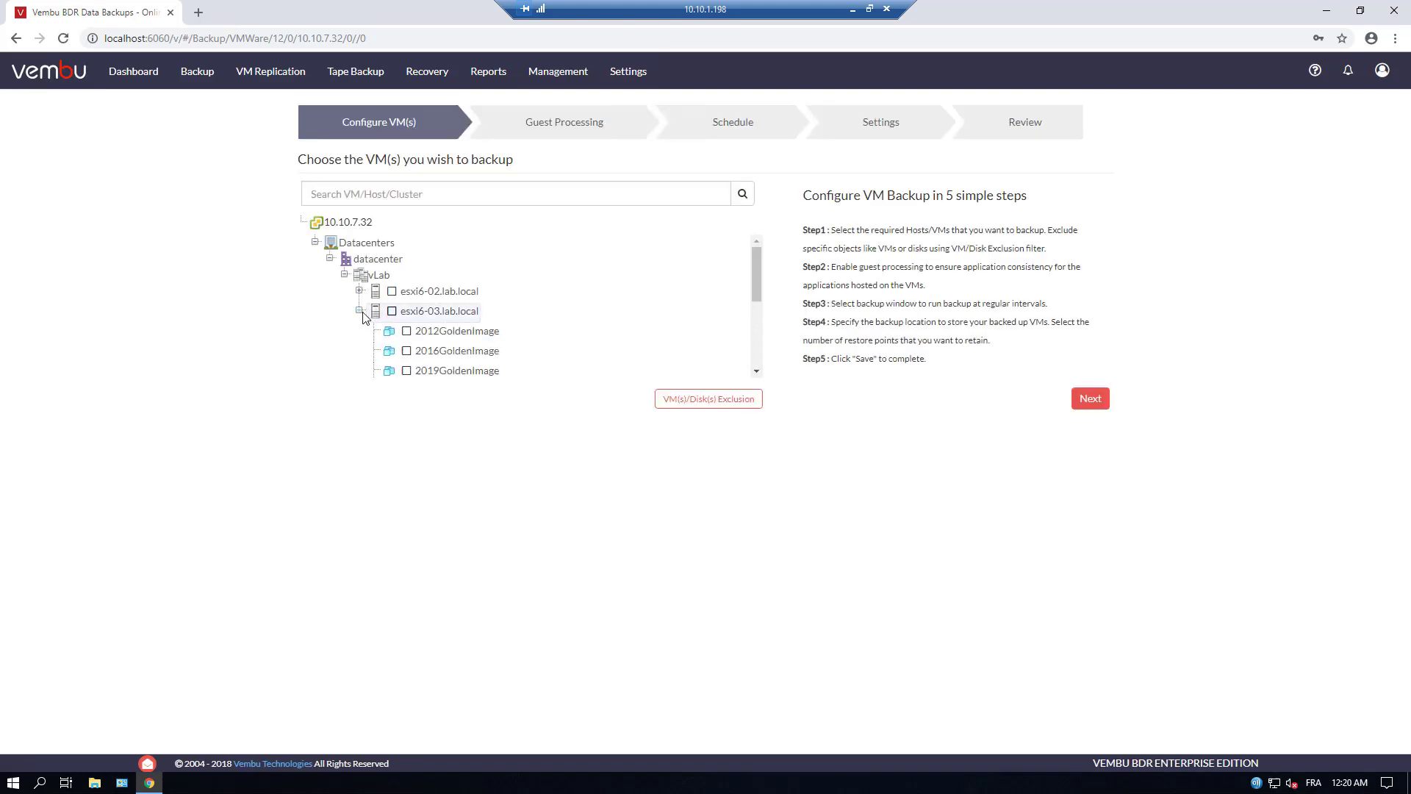
scroll(510, 355, "down", 4)
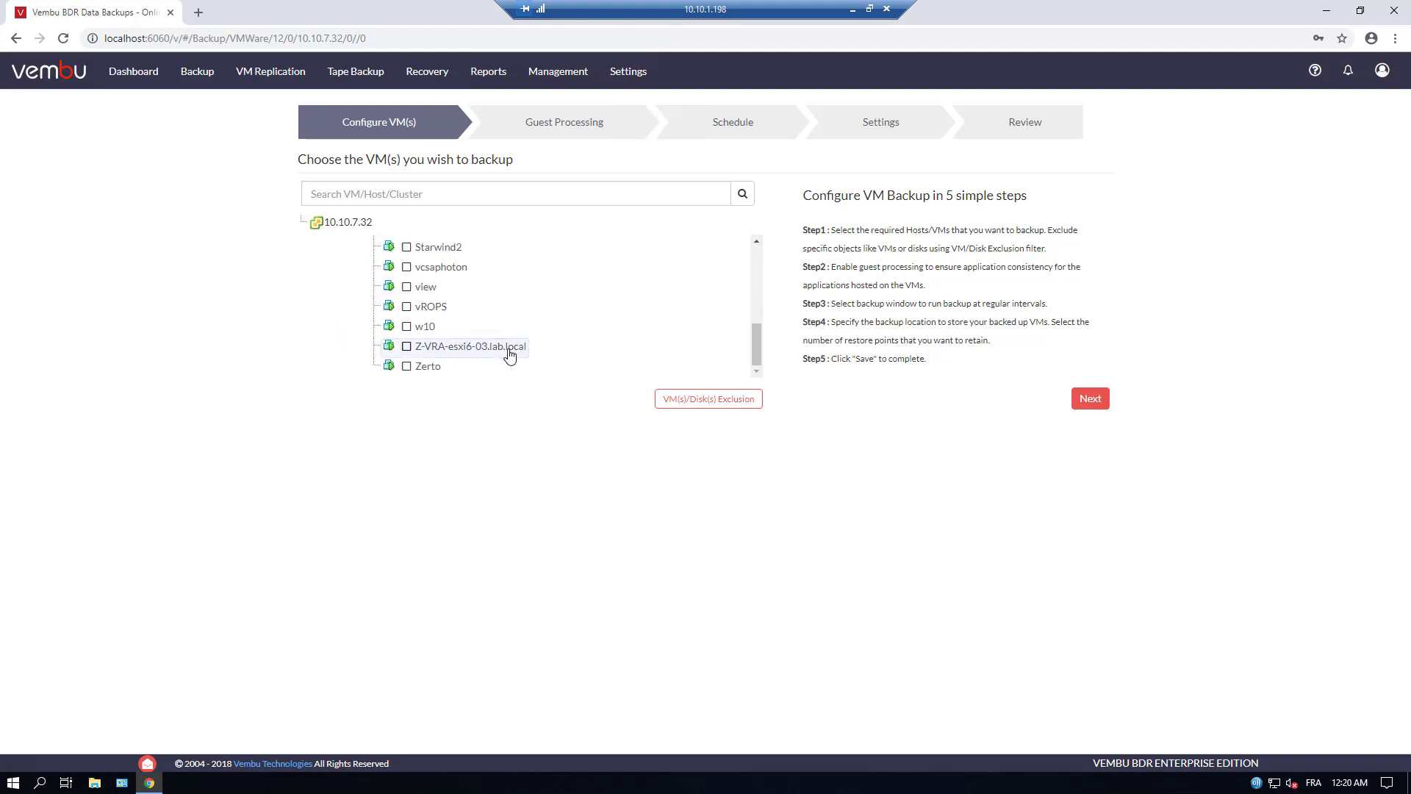
left_click(406, 325)
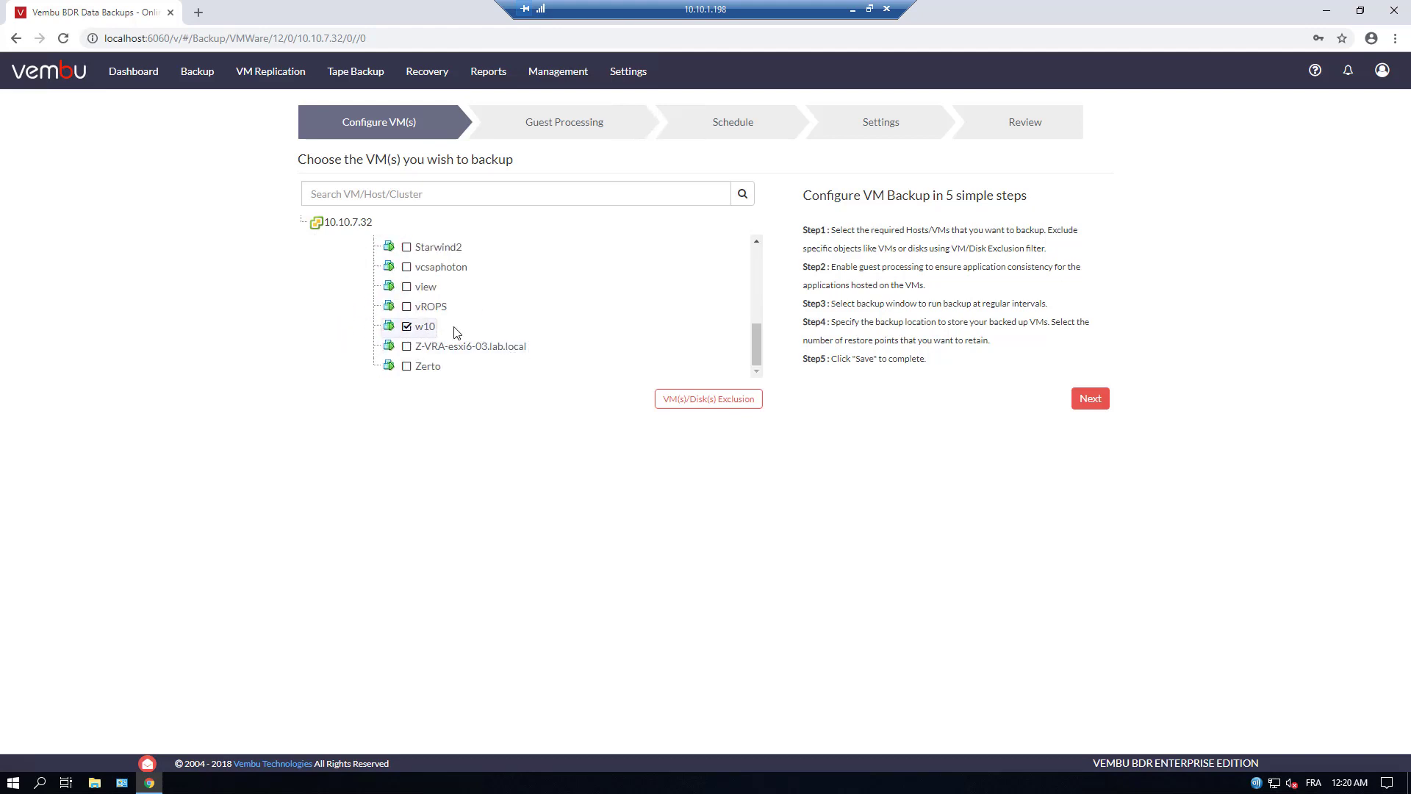
left_click(1087, 399)
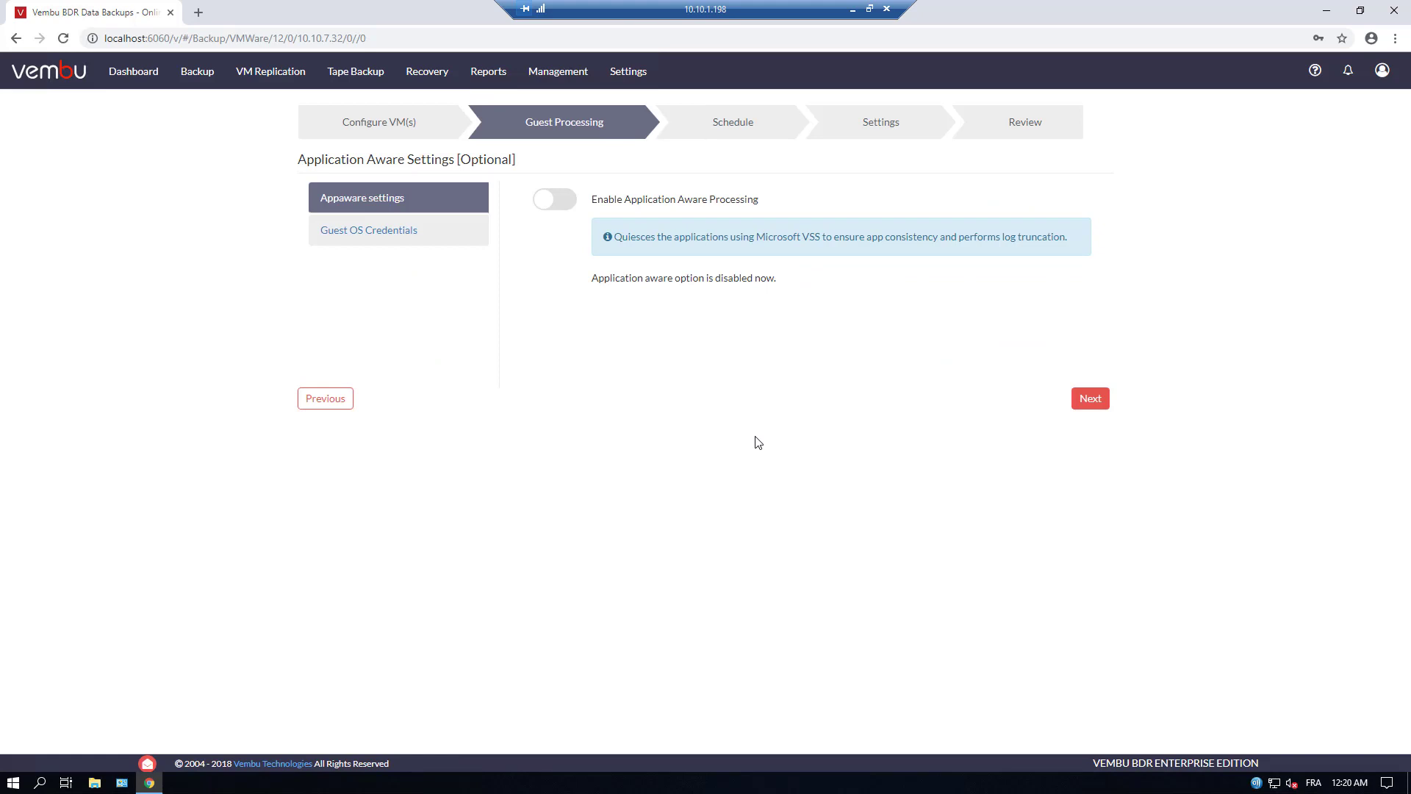
Set the job to run daily at 09:00 PM with additional full backups enabled
left_click(1095, 400)
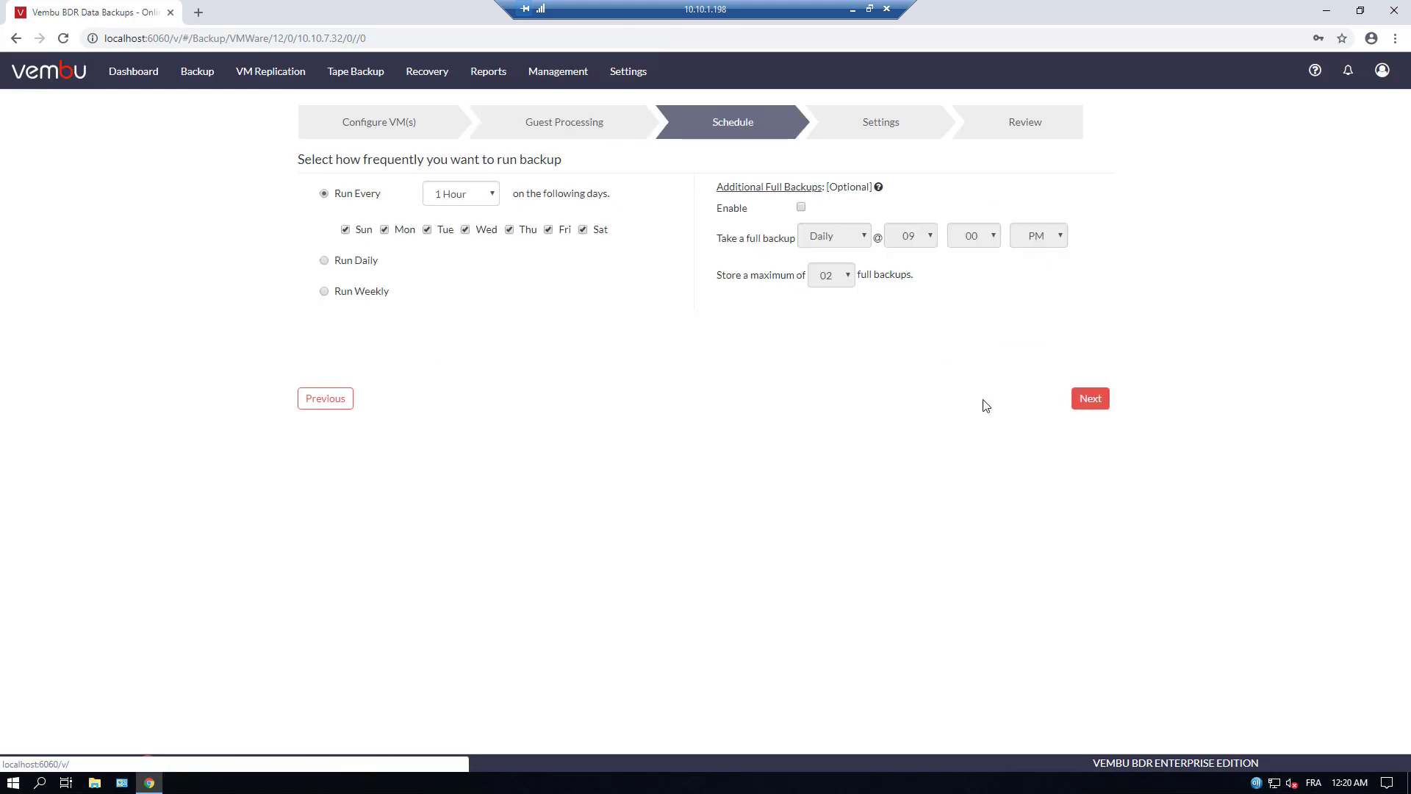
left_click(462, 197)
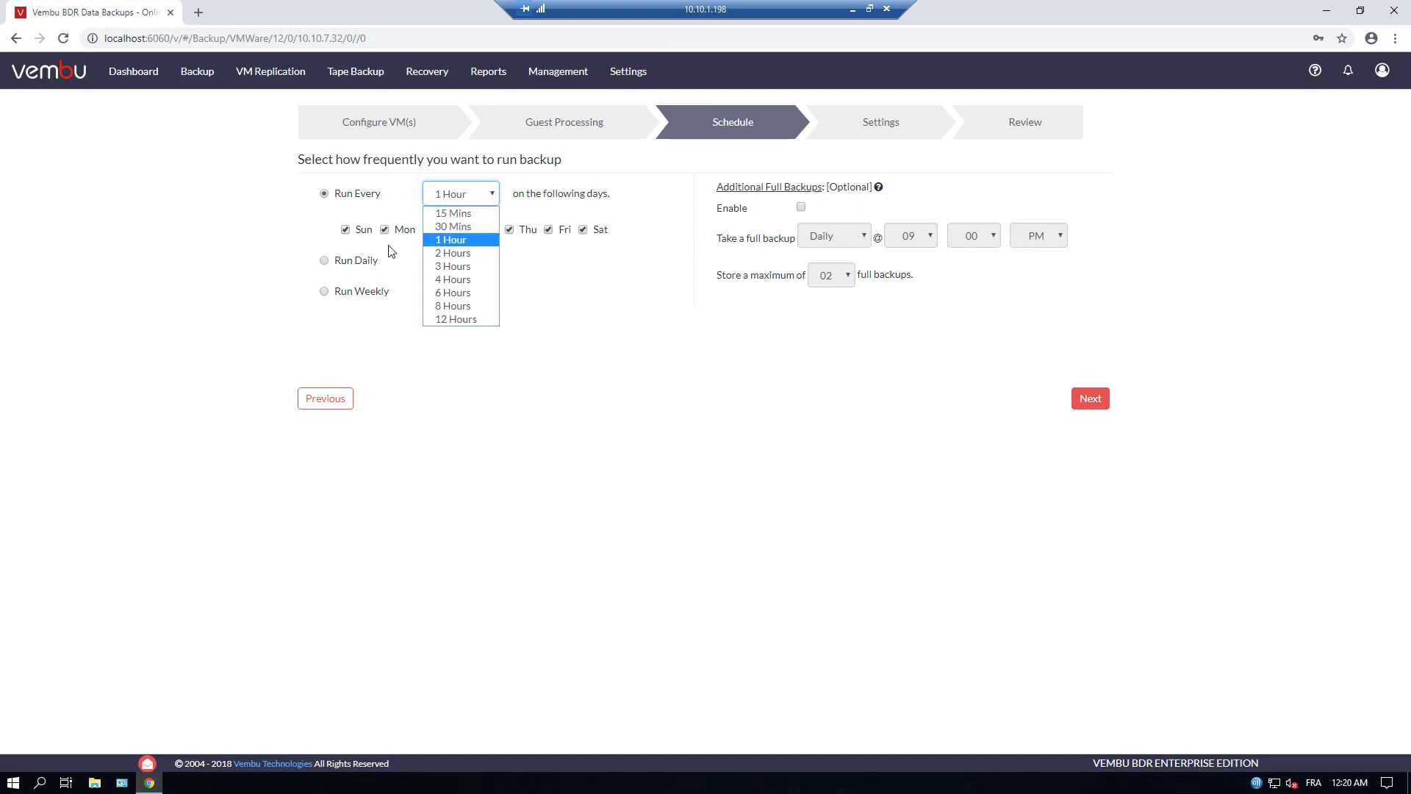
left_click(324, 261)
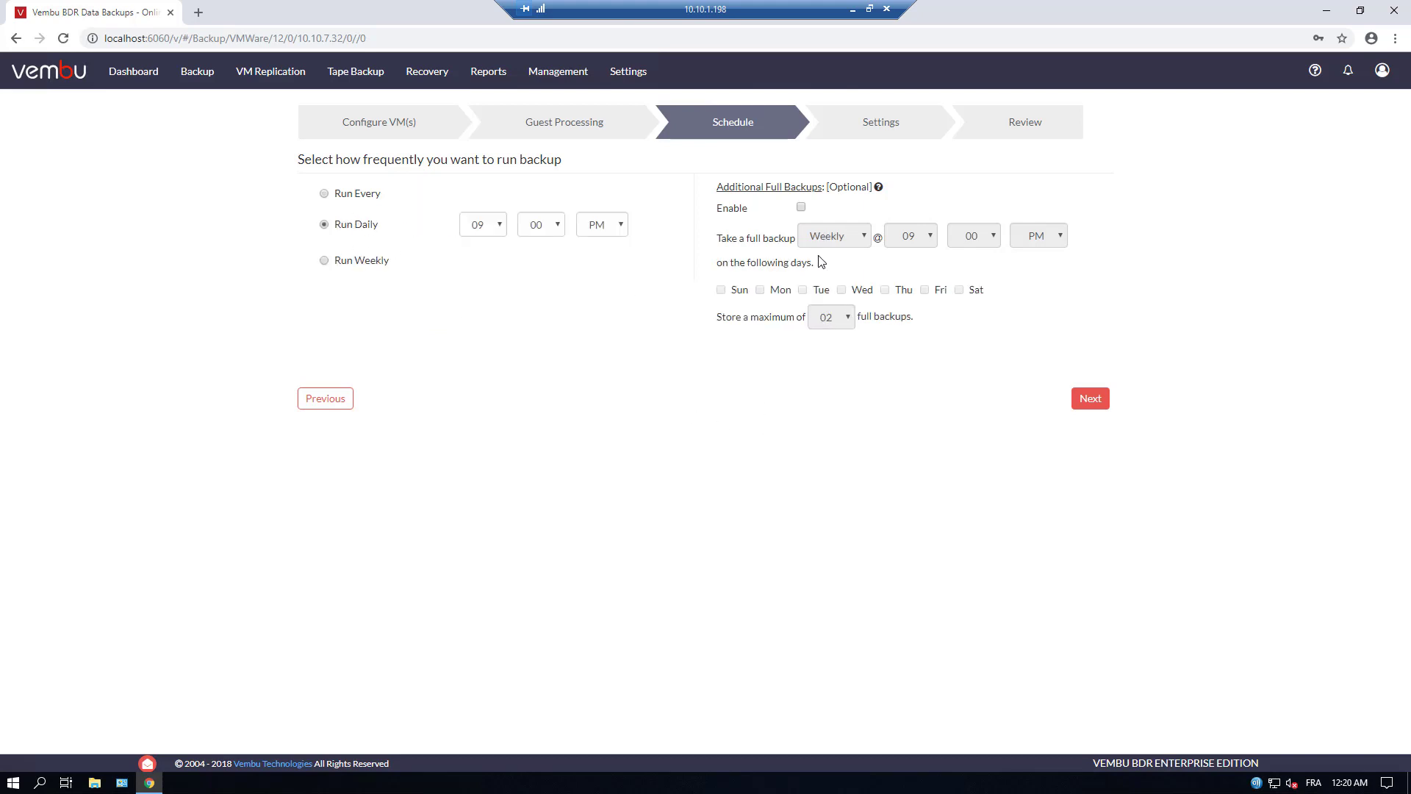
left_click(801, 208)
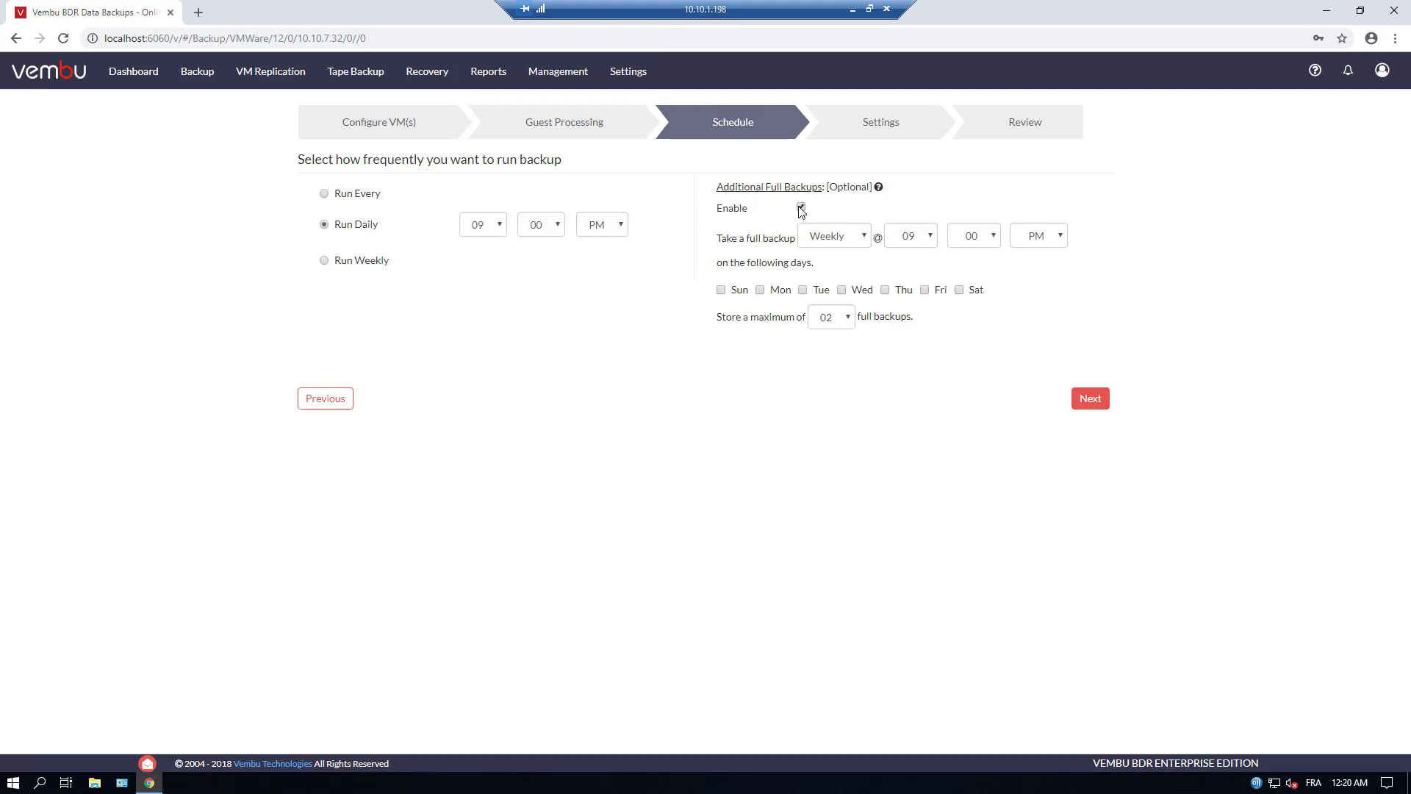
Keep VembuSTORAGE as the pool and enable basic retention keeping the last 7 recovery points
left_click(1102, 400)
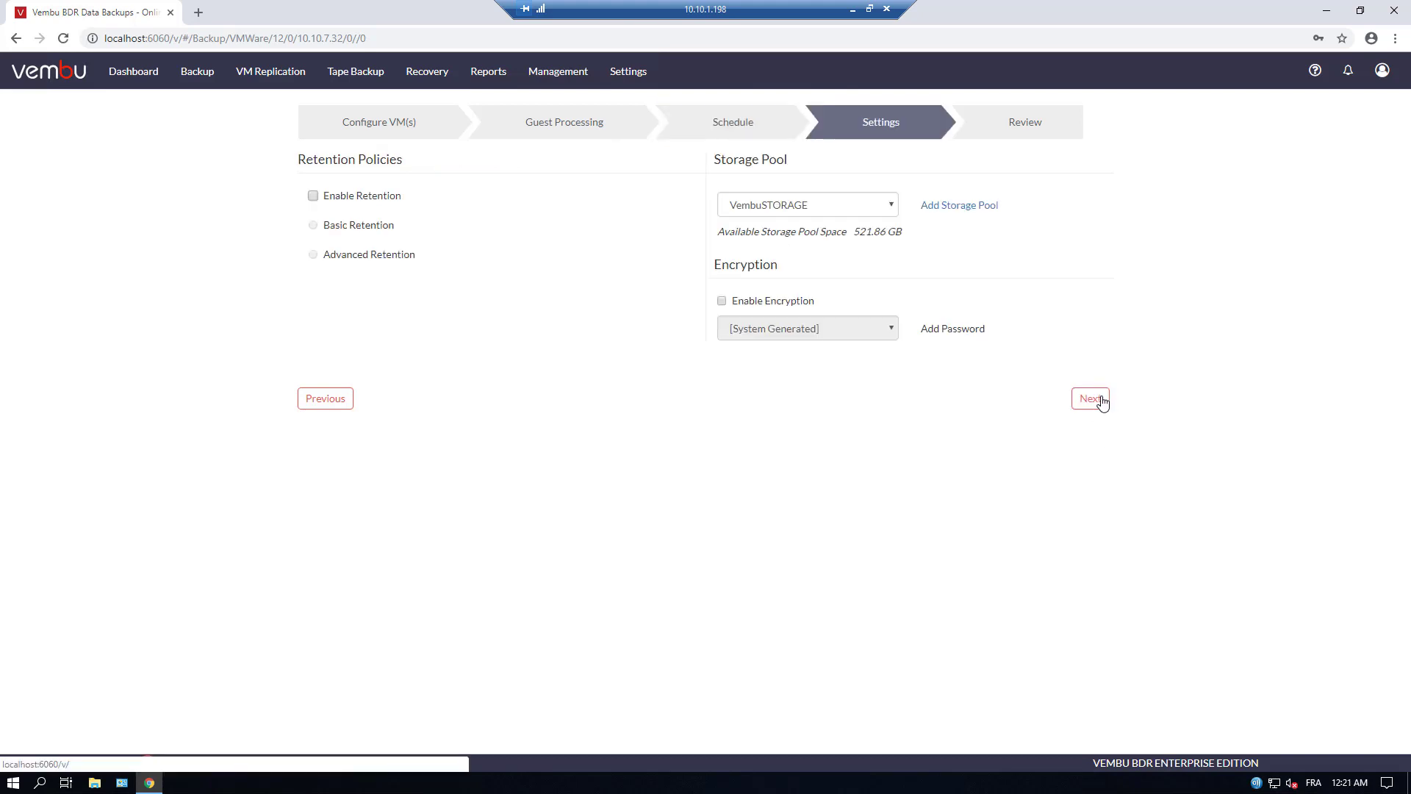
left_click(875, 211)
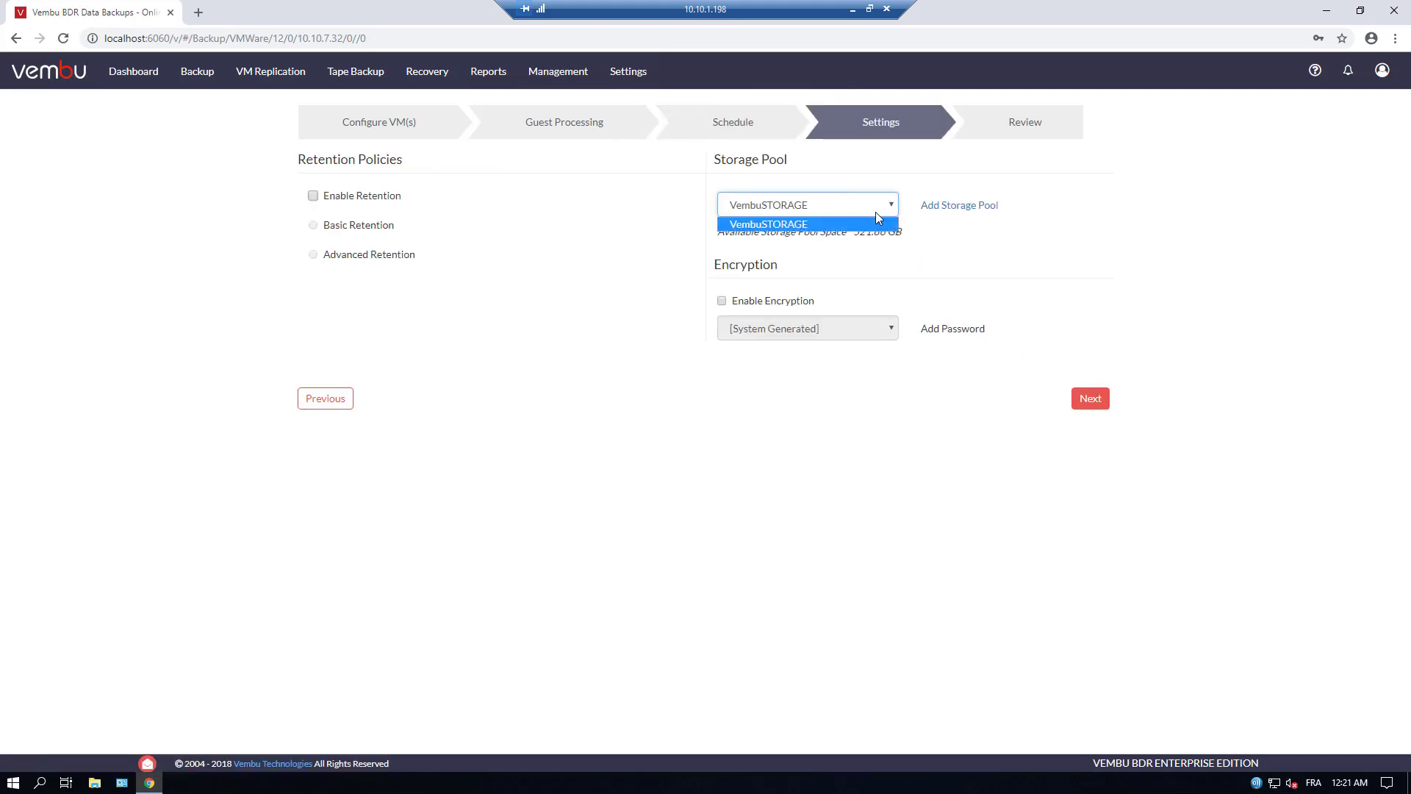
left_click(882, 213)
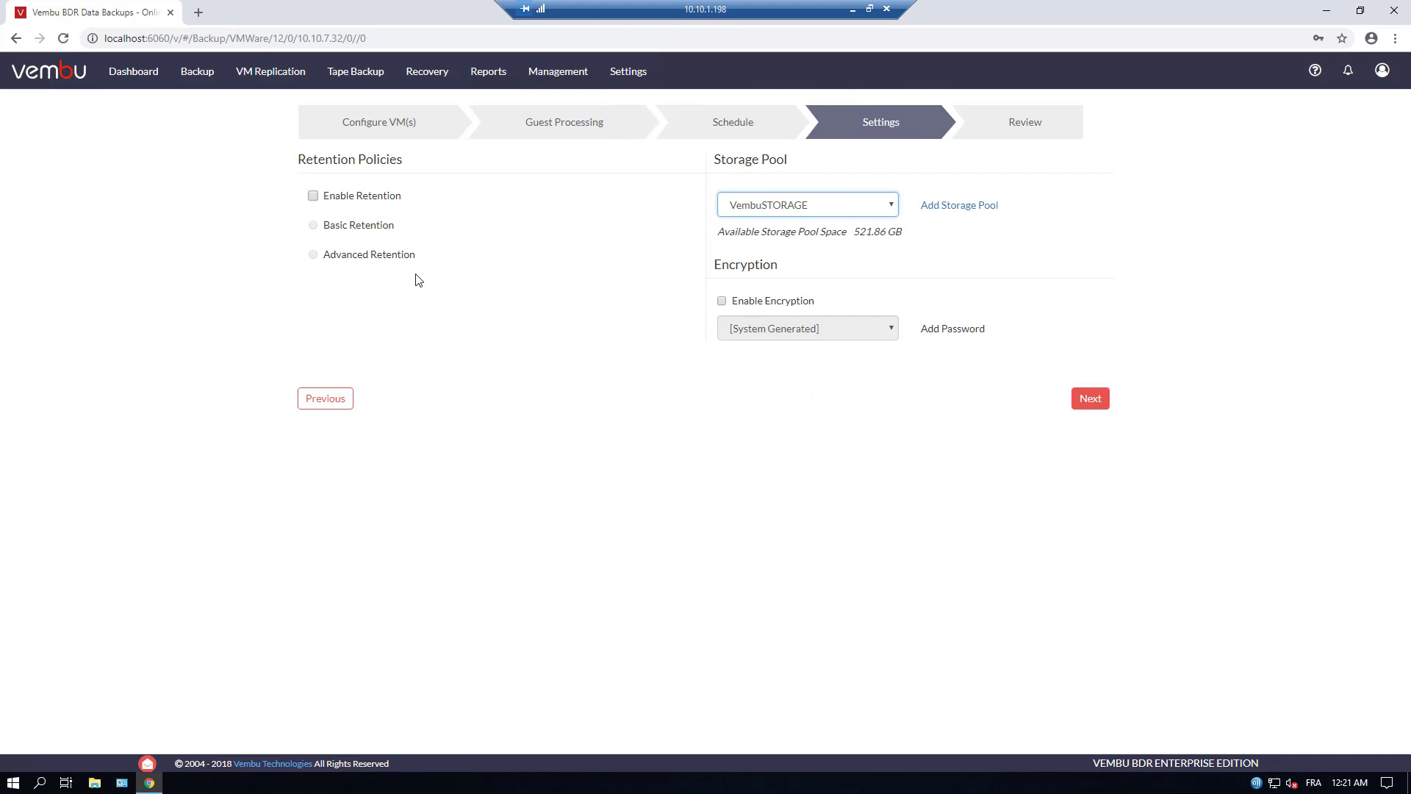
left_click(347, 227)
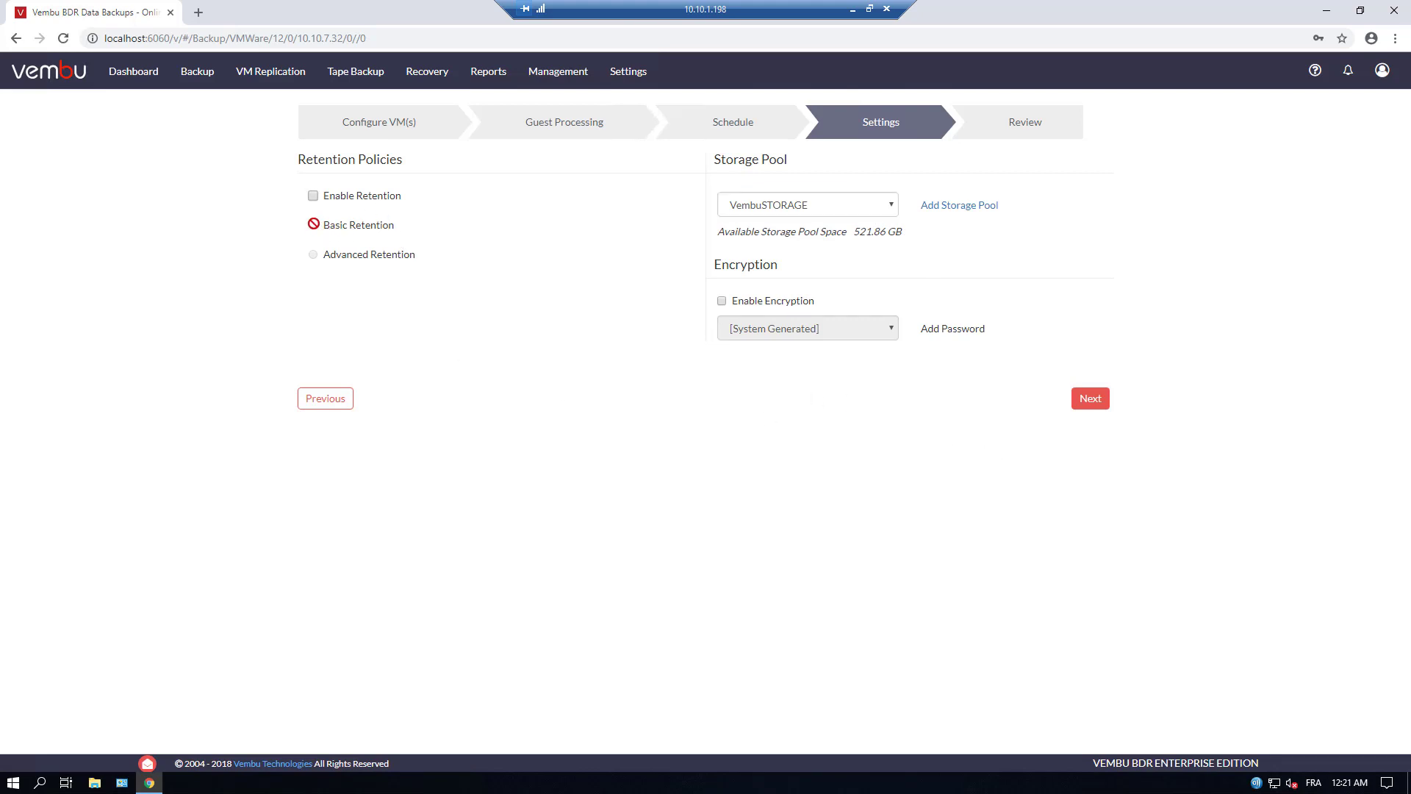
left_click(313, 195)
left_click(313, 225)
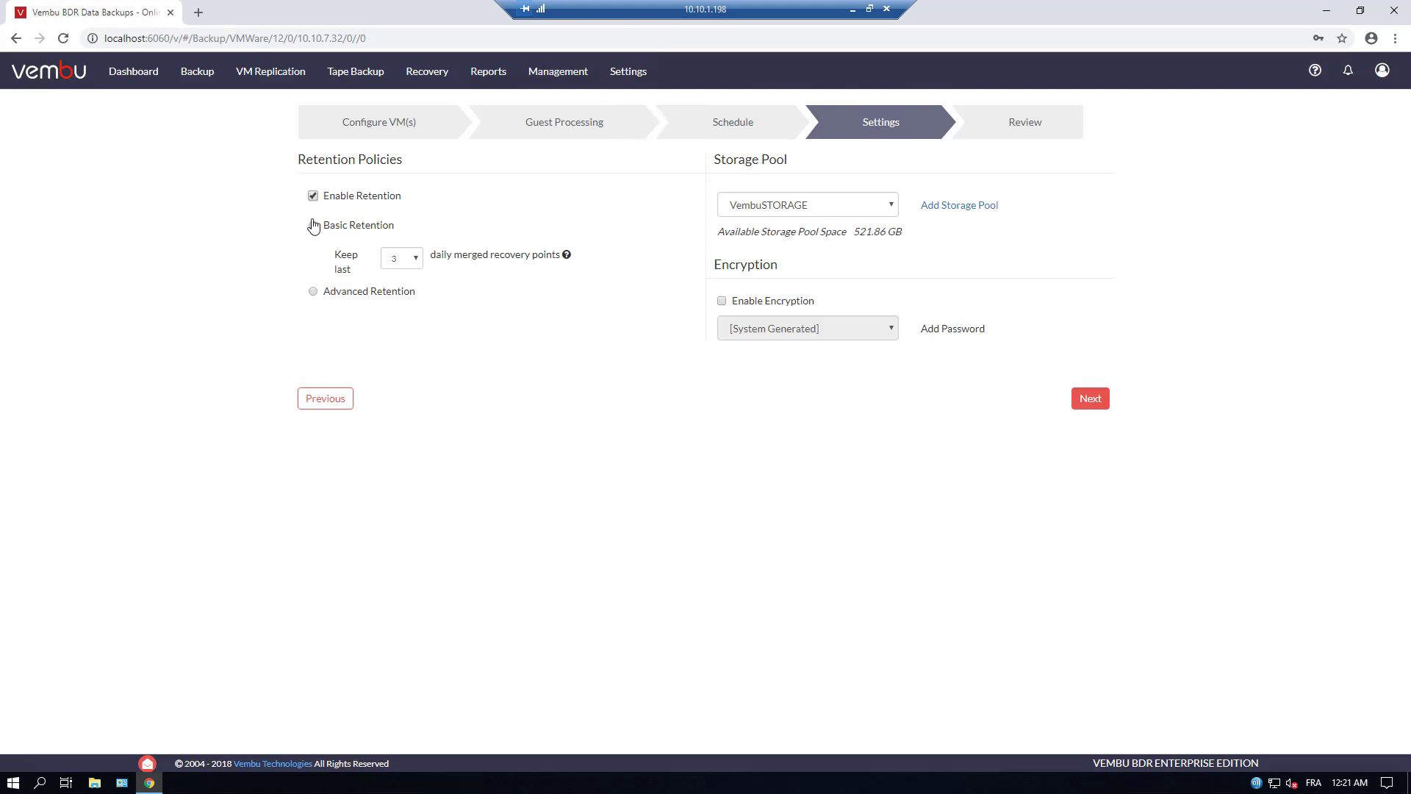
left_click(403, 264)
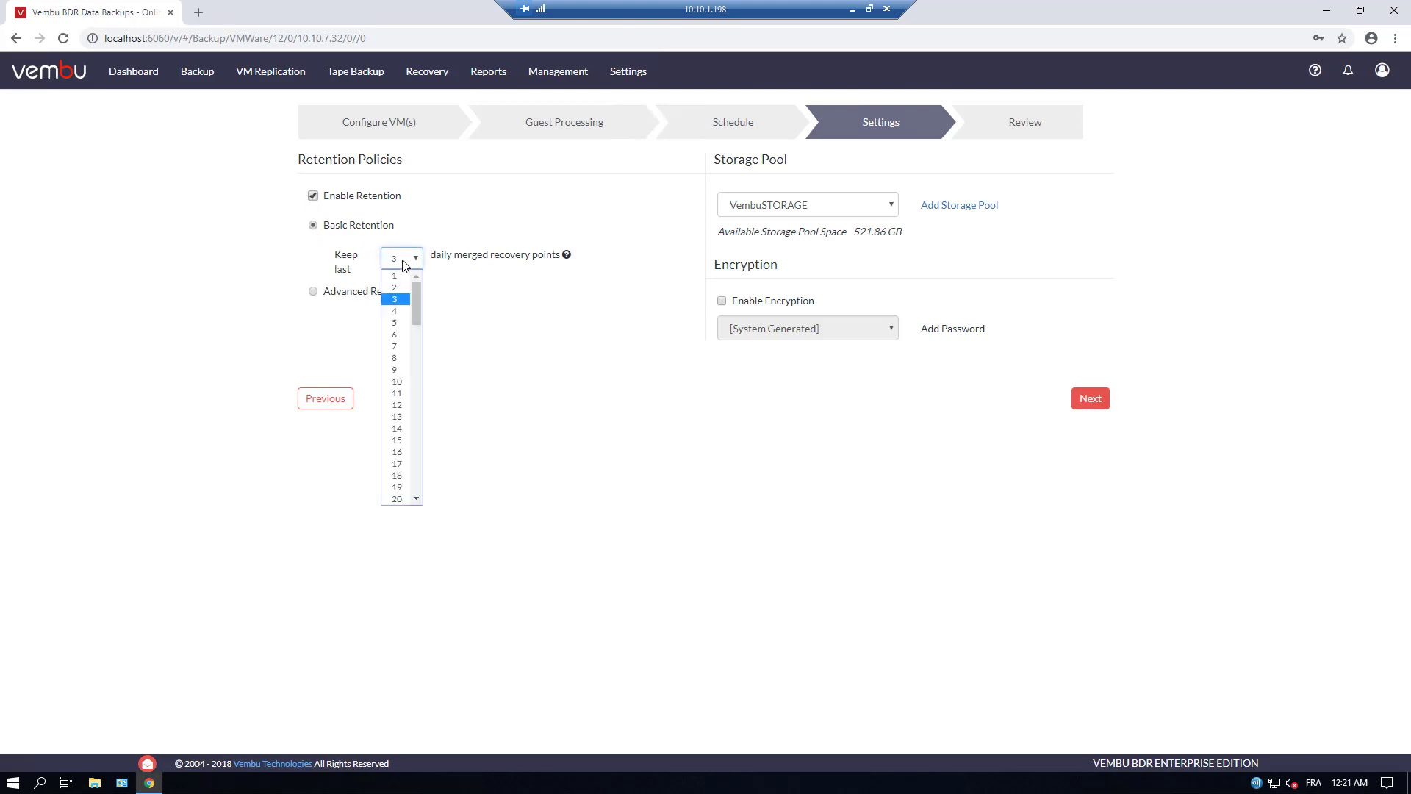
left_click(404, 348)
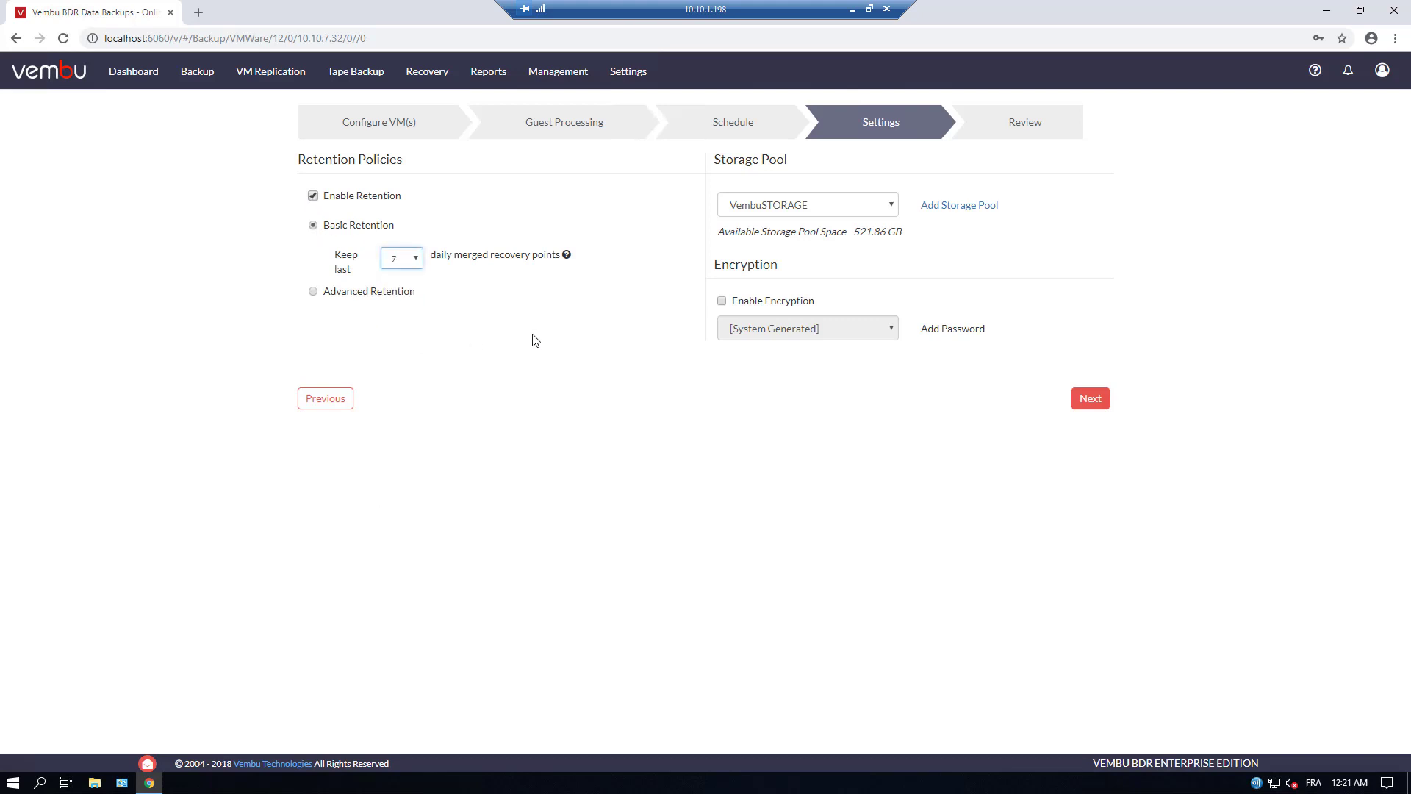
left_click(1089, 400)
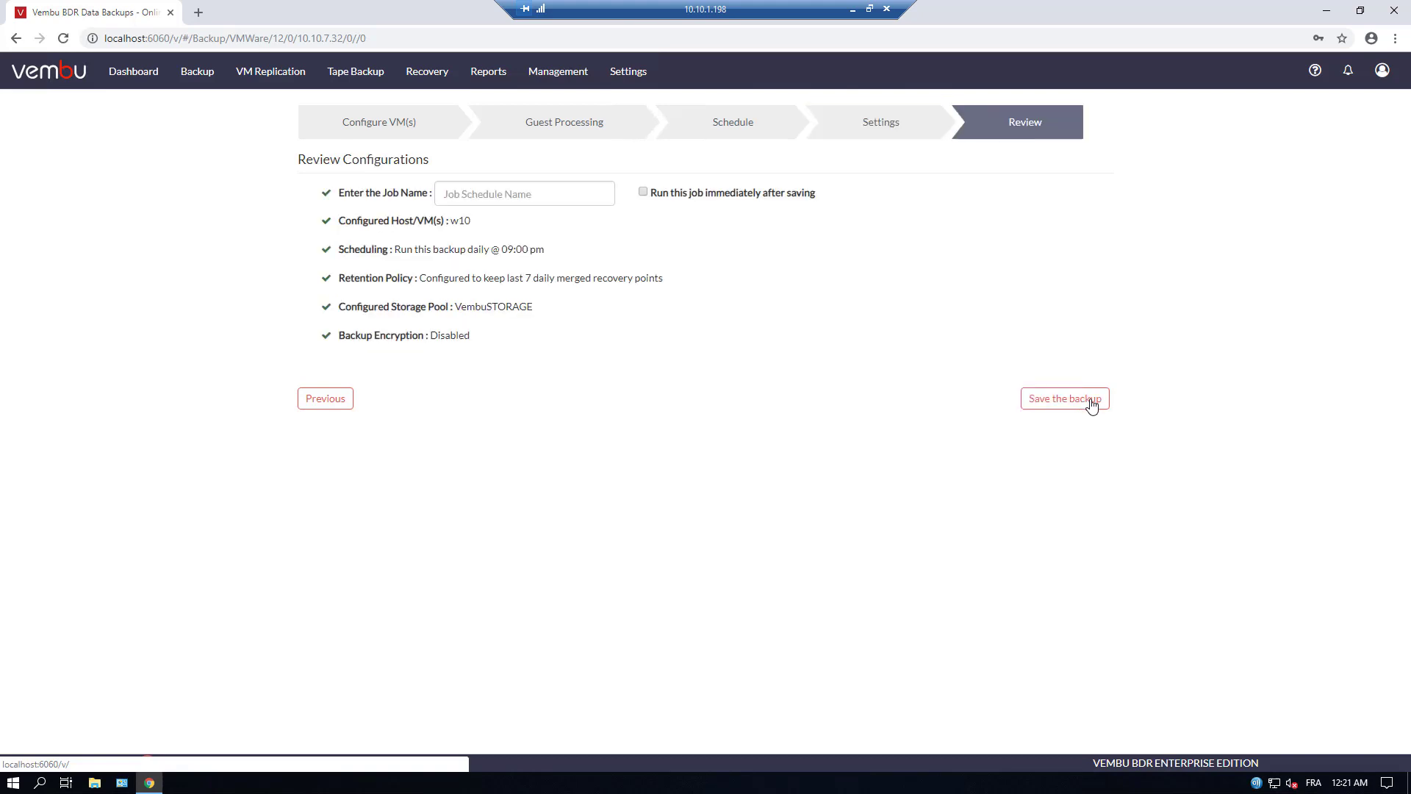
Name the backup job w10, save it, and confirm the saved schedule
left_click(443, 193)
type("w")
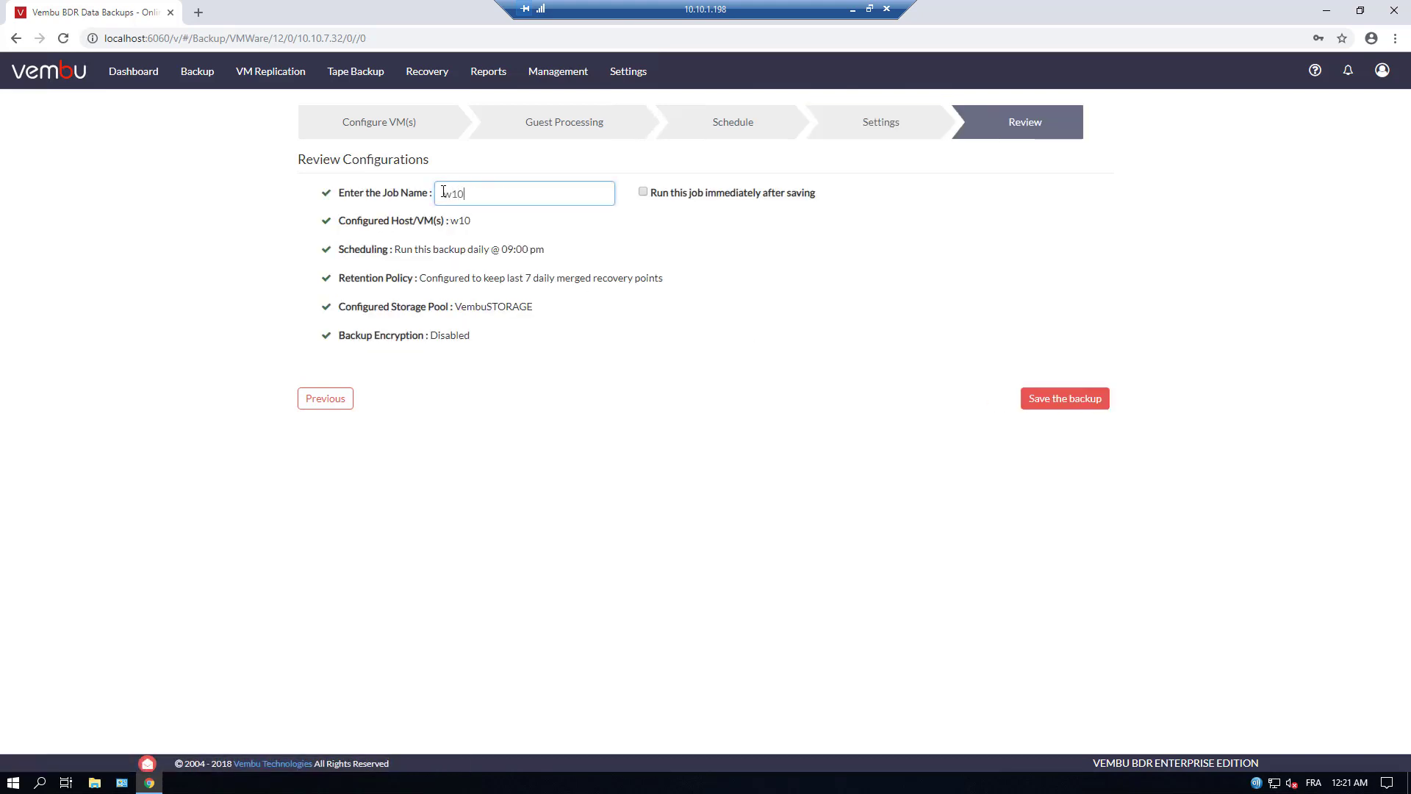
type("10")
left_click(1042, 405)
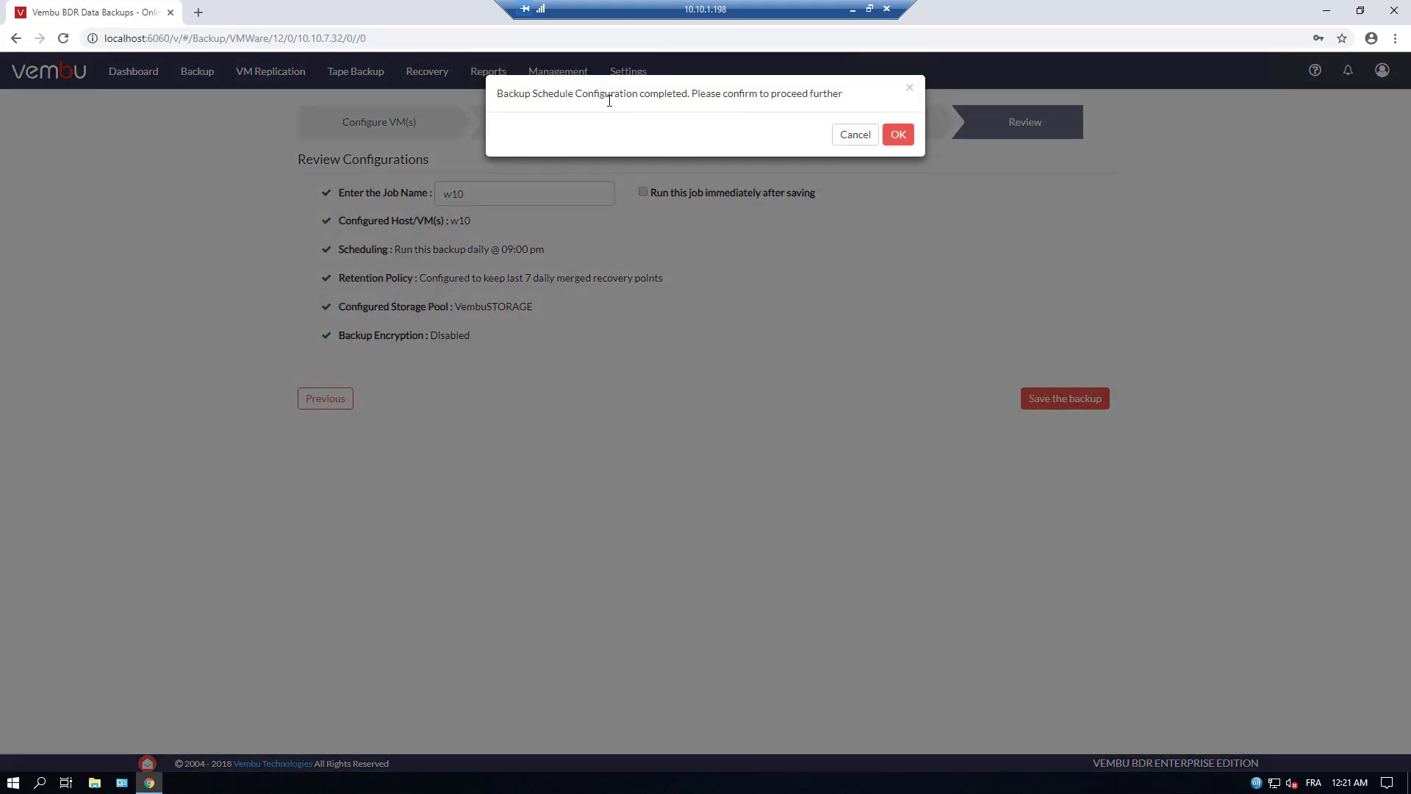
left_click(895, 135)
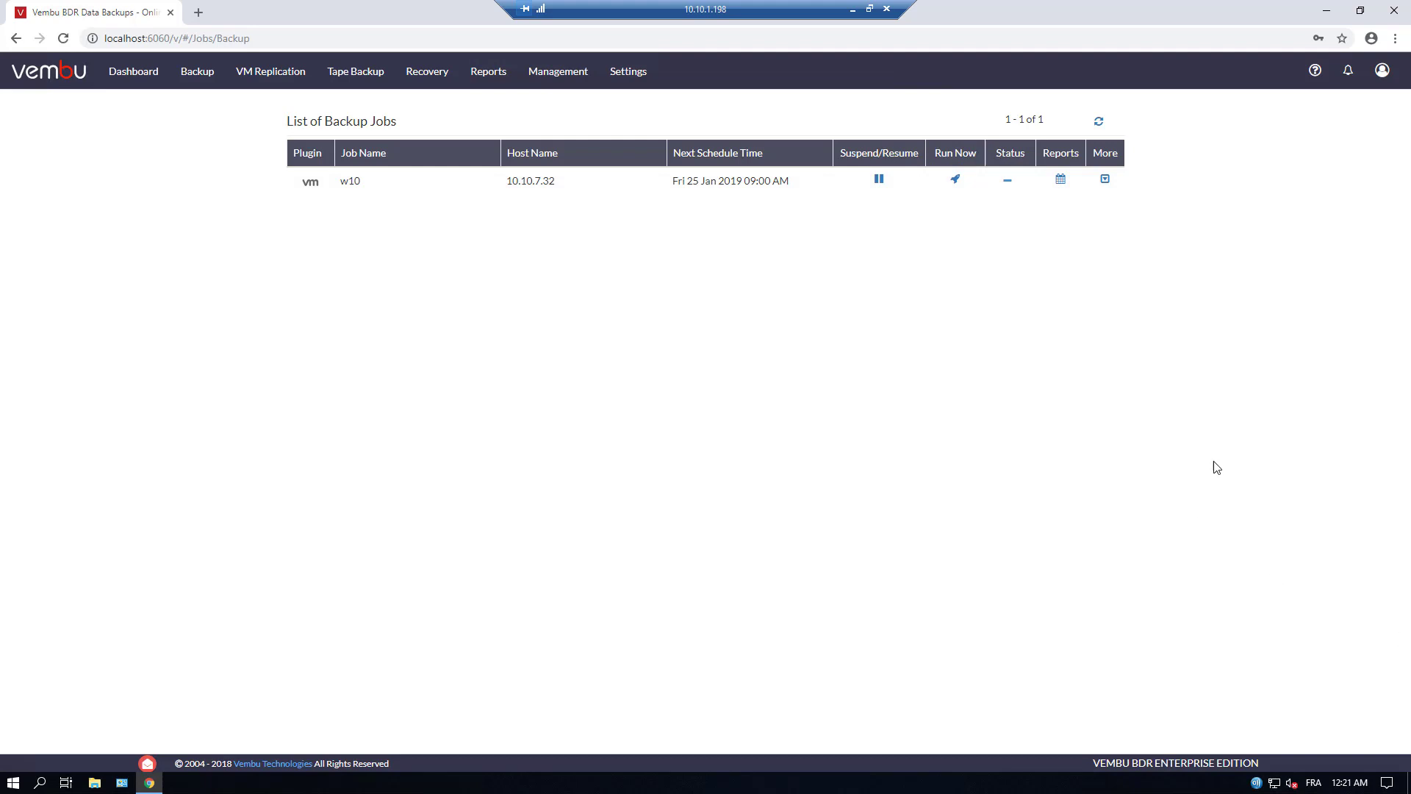
Go to Management > Storage Pool to view the VembuSTORAGE pool and its volumes
left_click(559, 73)
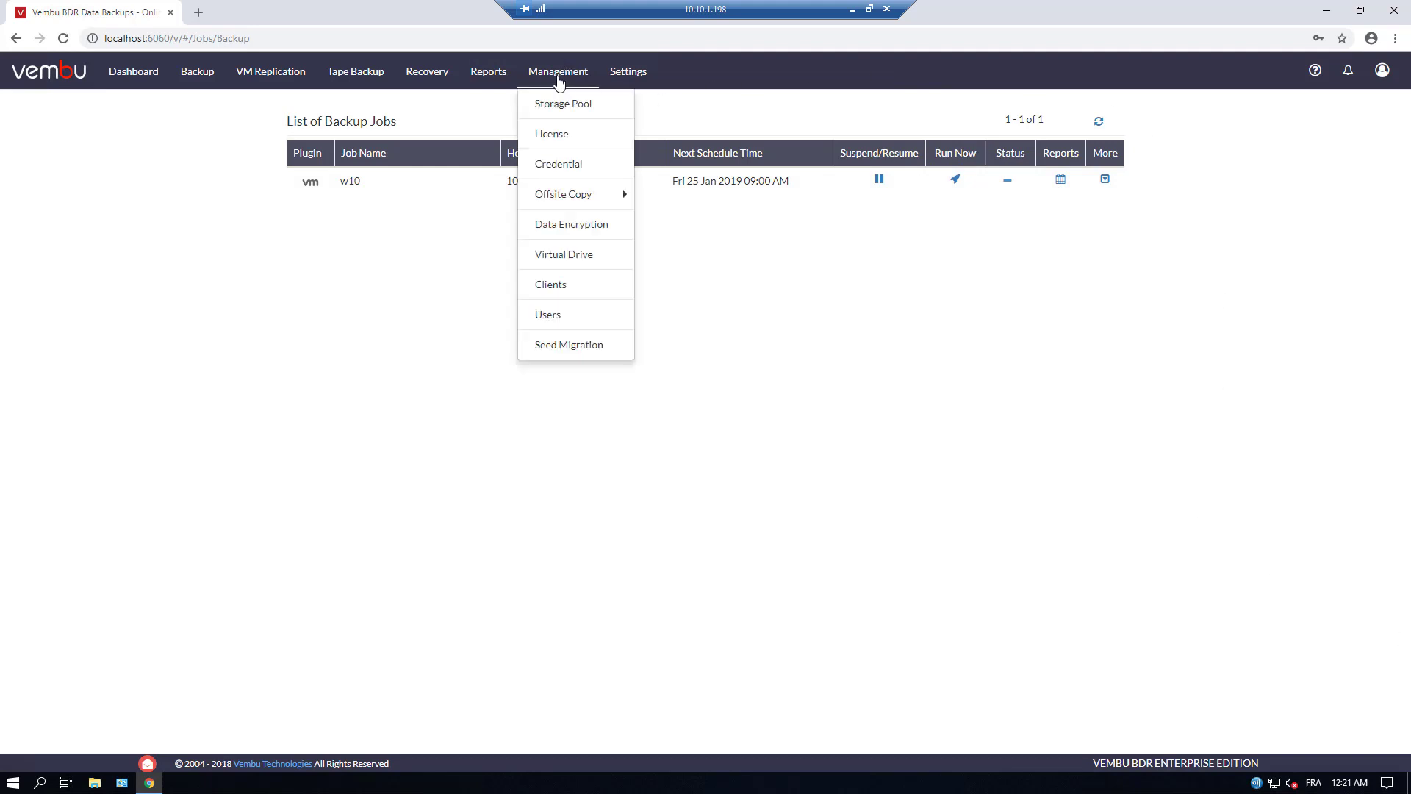
left_click(555, 104)
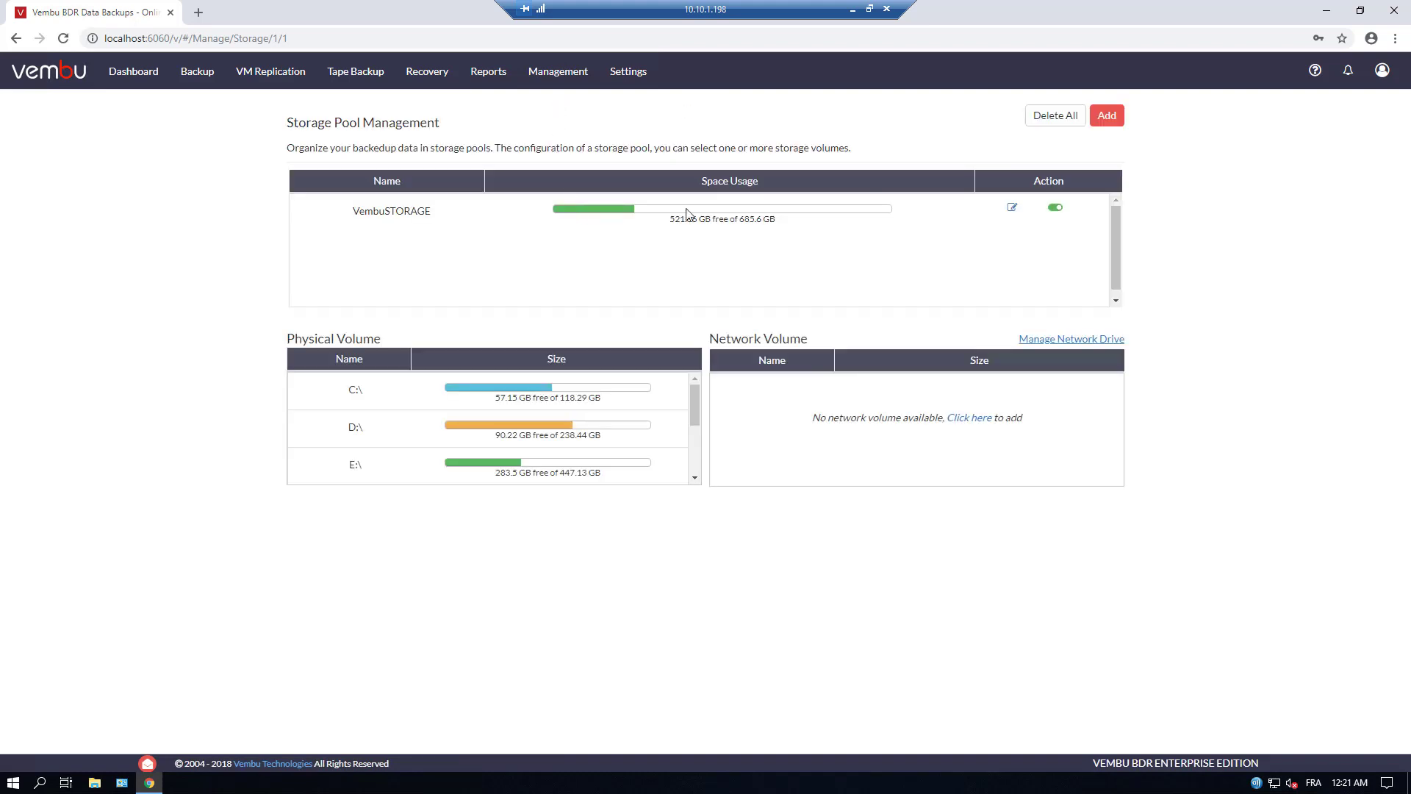
Add volumes F:\ and D:\ to the VembuSTORAGE pool and save, reaching 1.14 TB
left_click(1012, 209)
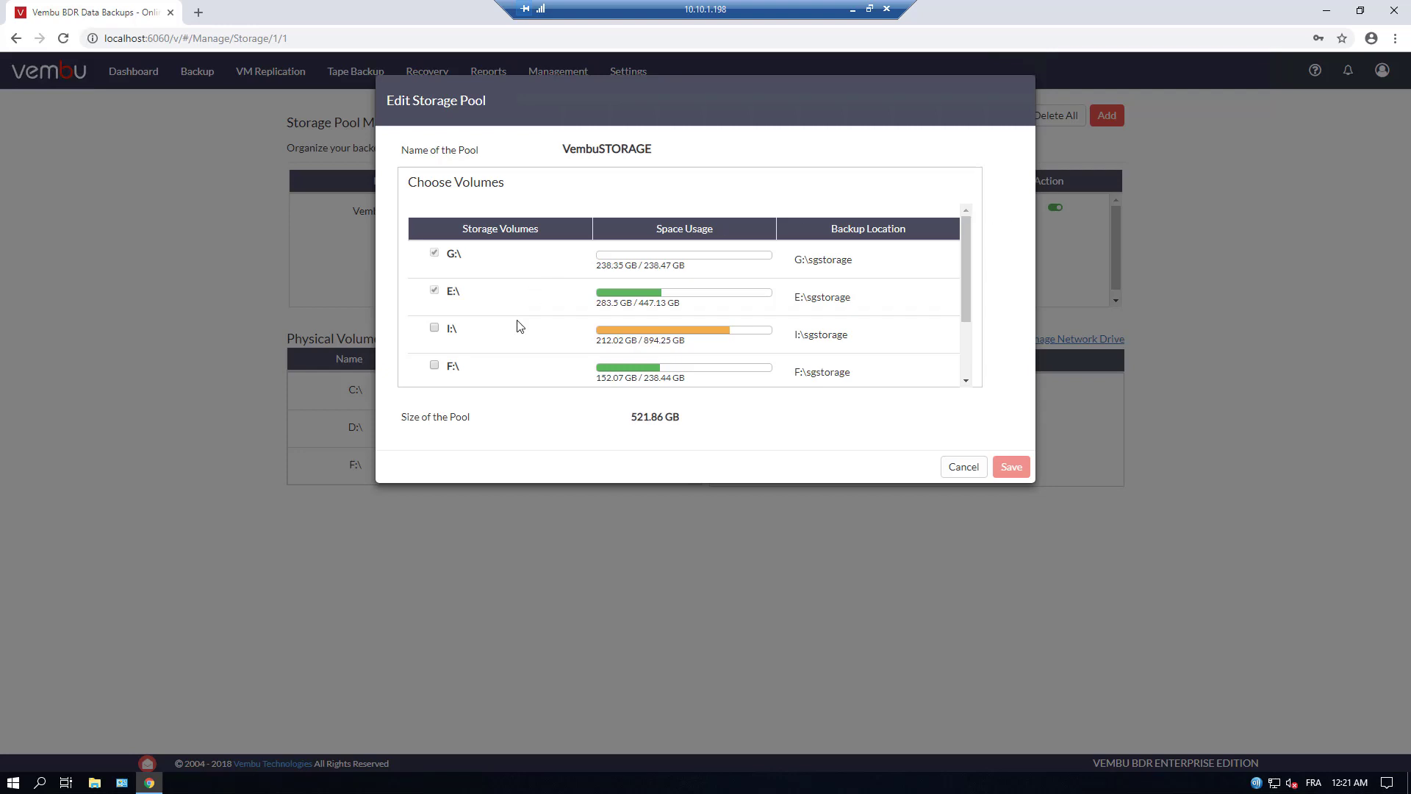
left_click(434, 365)
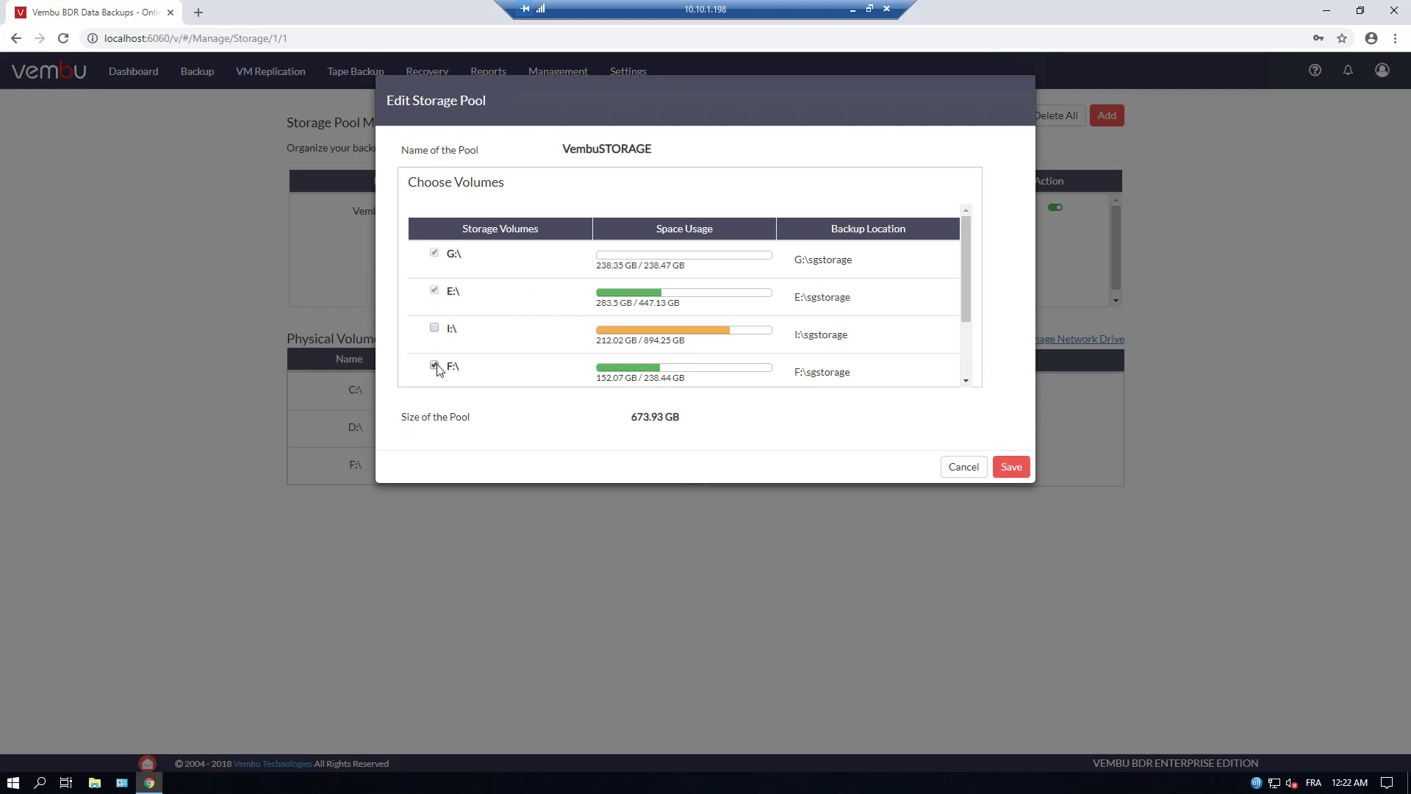
left_click(434, 365)
left_click(434, 366)
left_click_drag(967, 302, 958, 356)
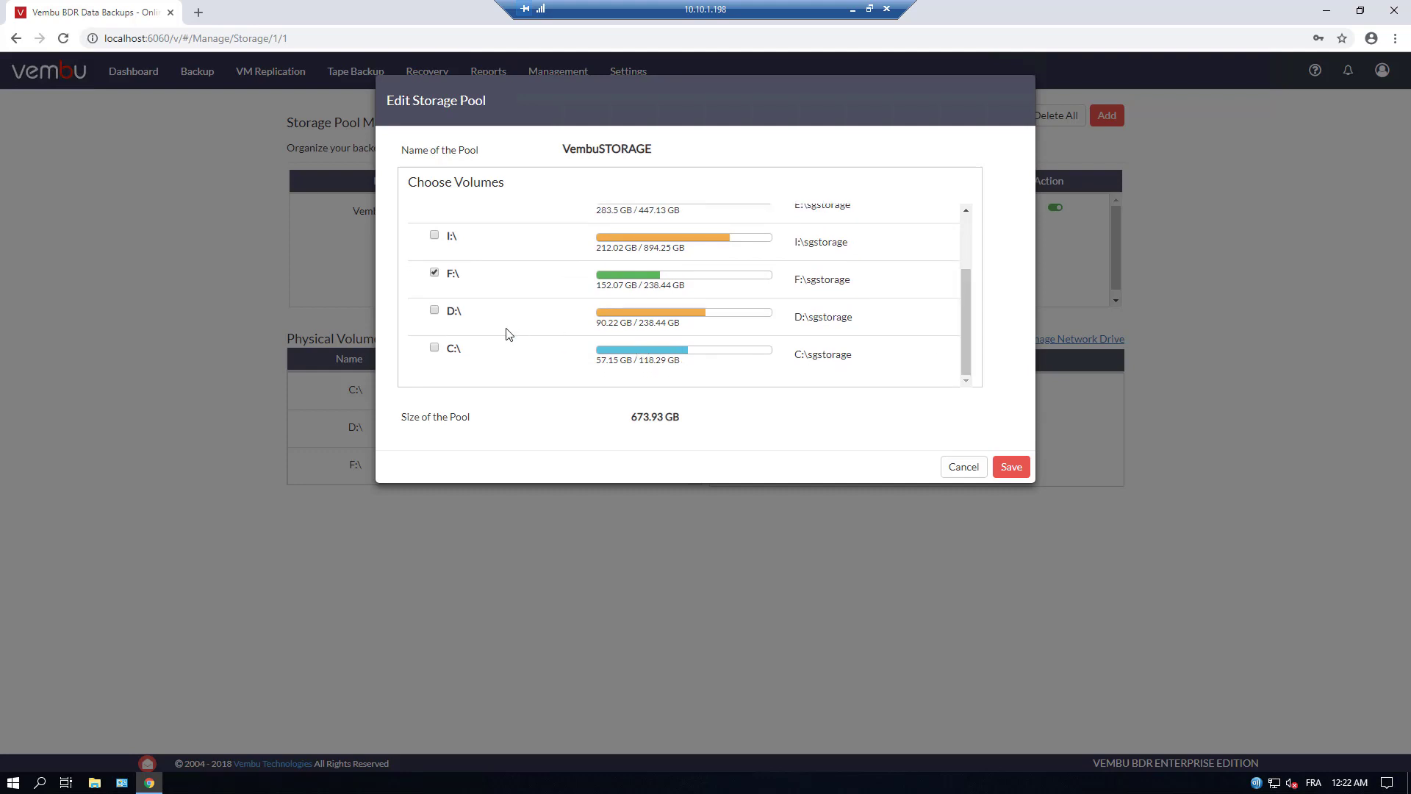
left_click(436, 313)
left_click(1010, 467)
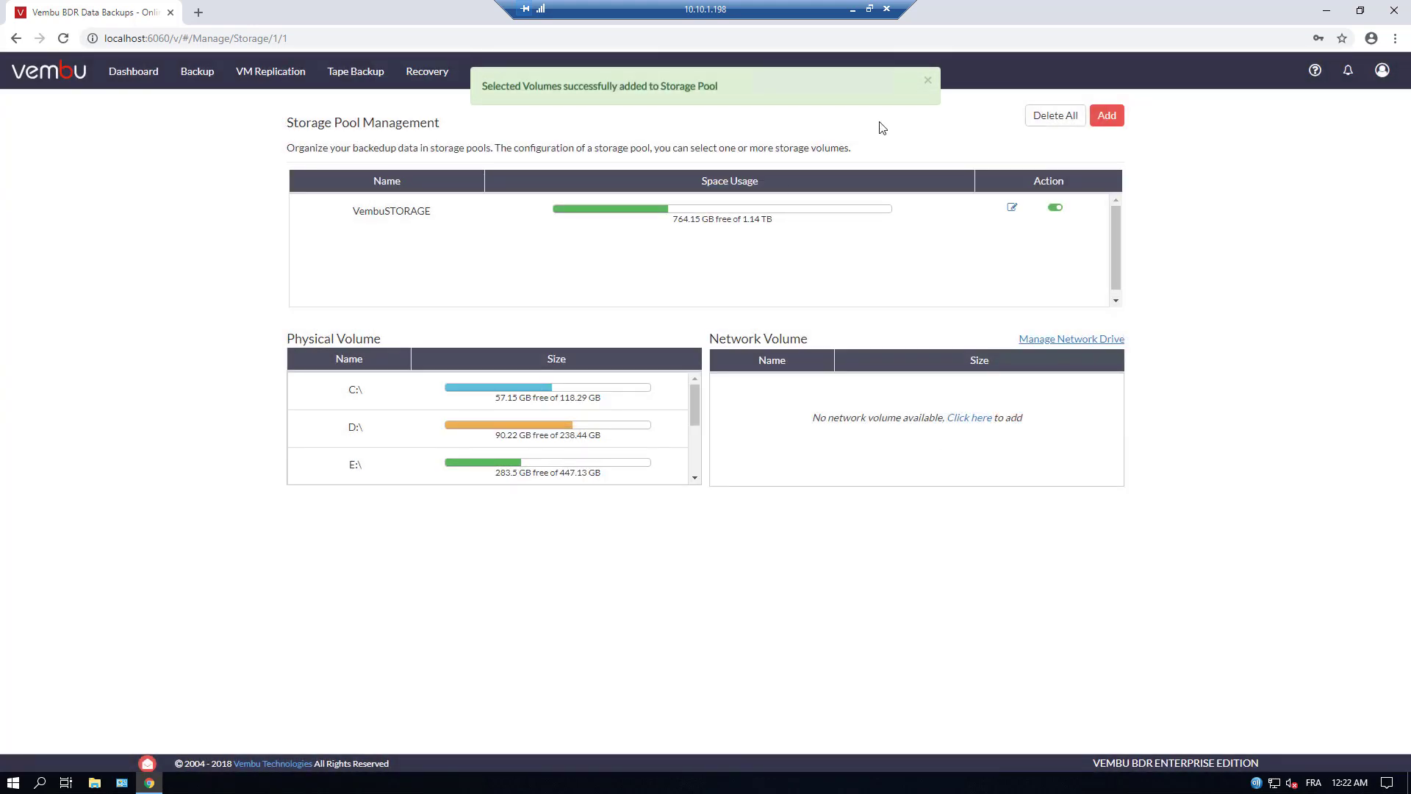
Dismiss the success notification and switch to the Dashboard page
left_click(925, 79)
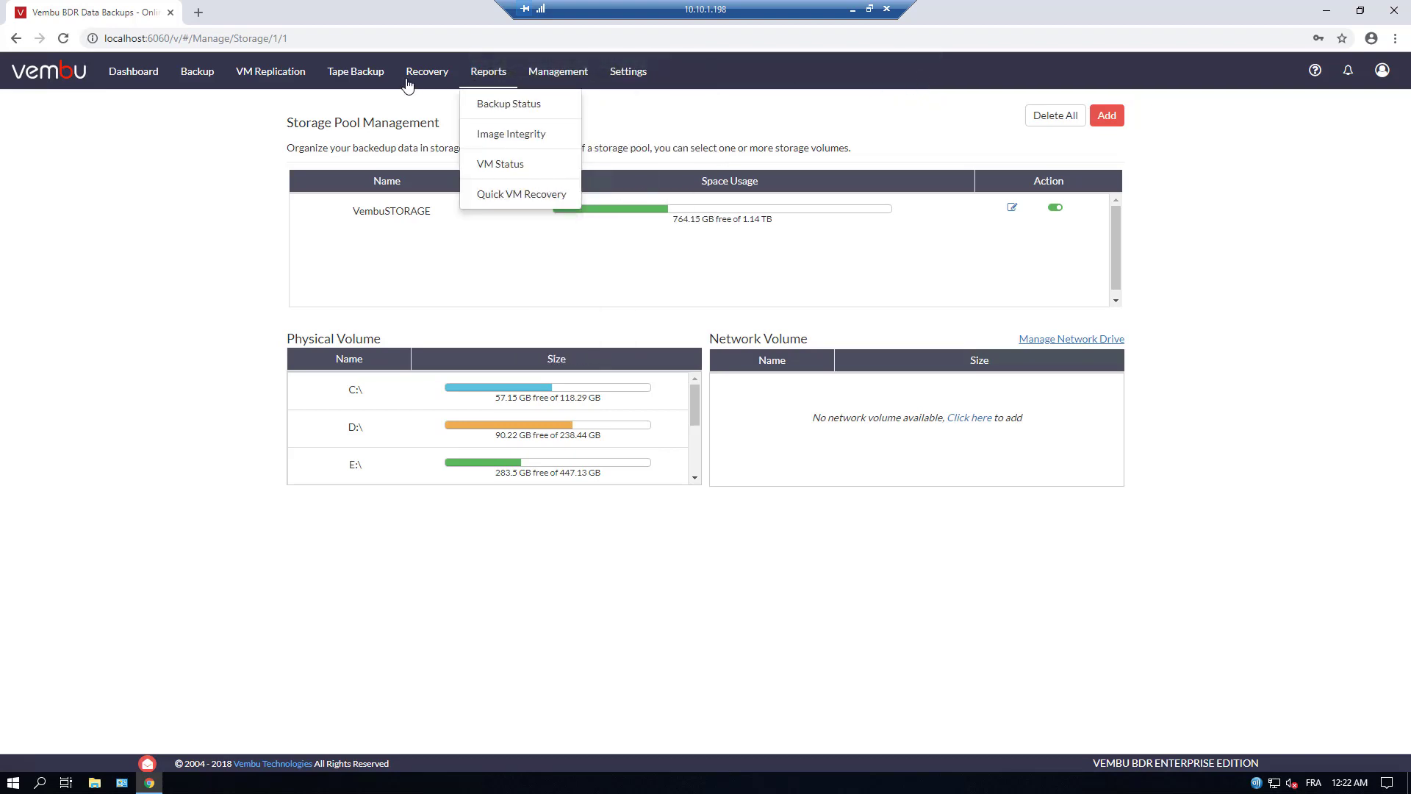
mouse_move(290, 86)
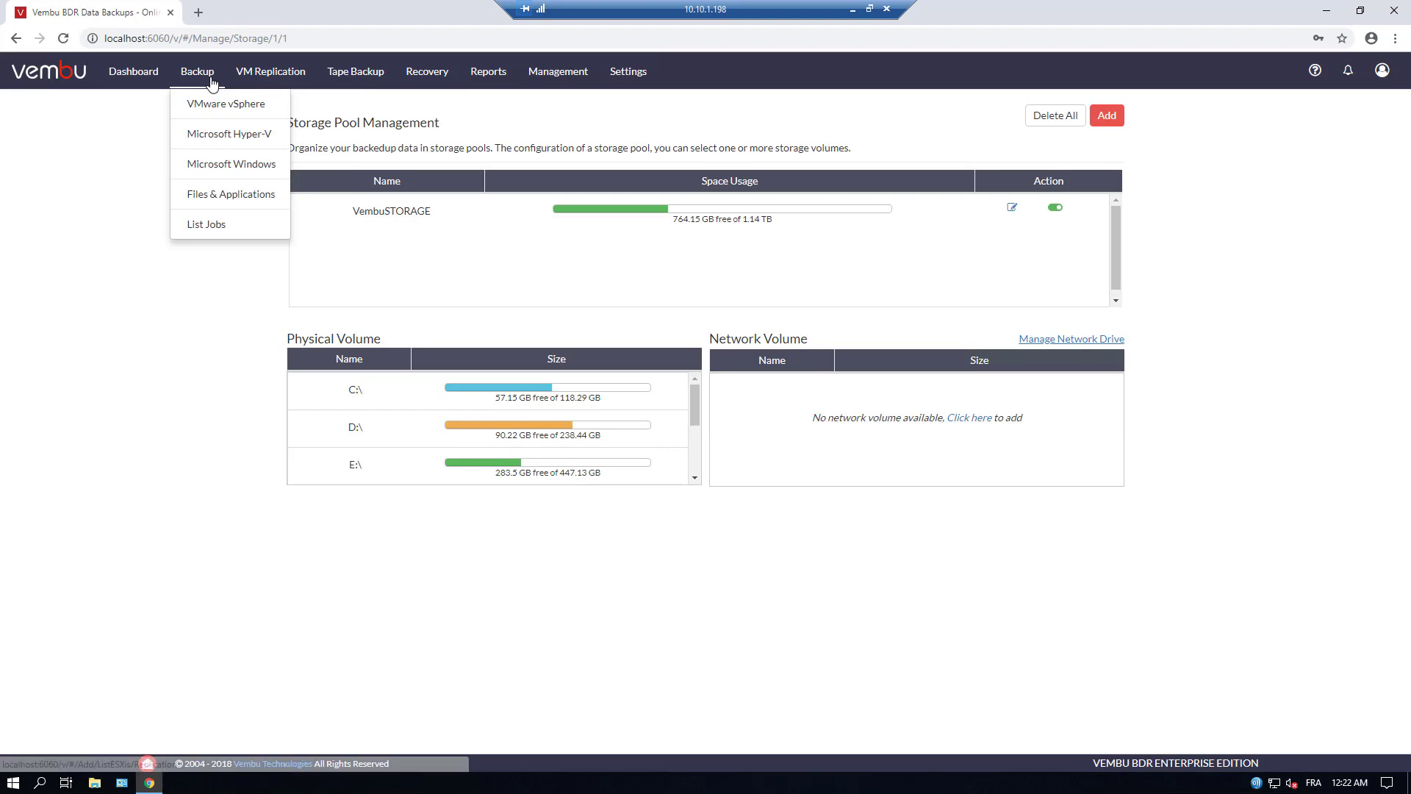
left_click(147, 81)
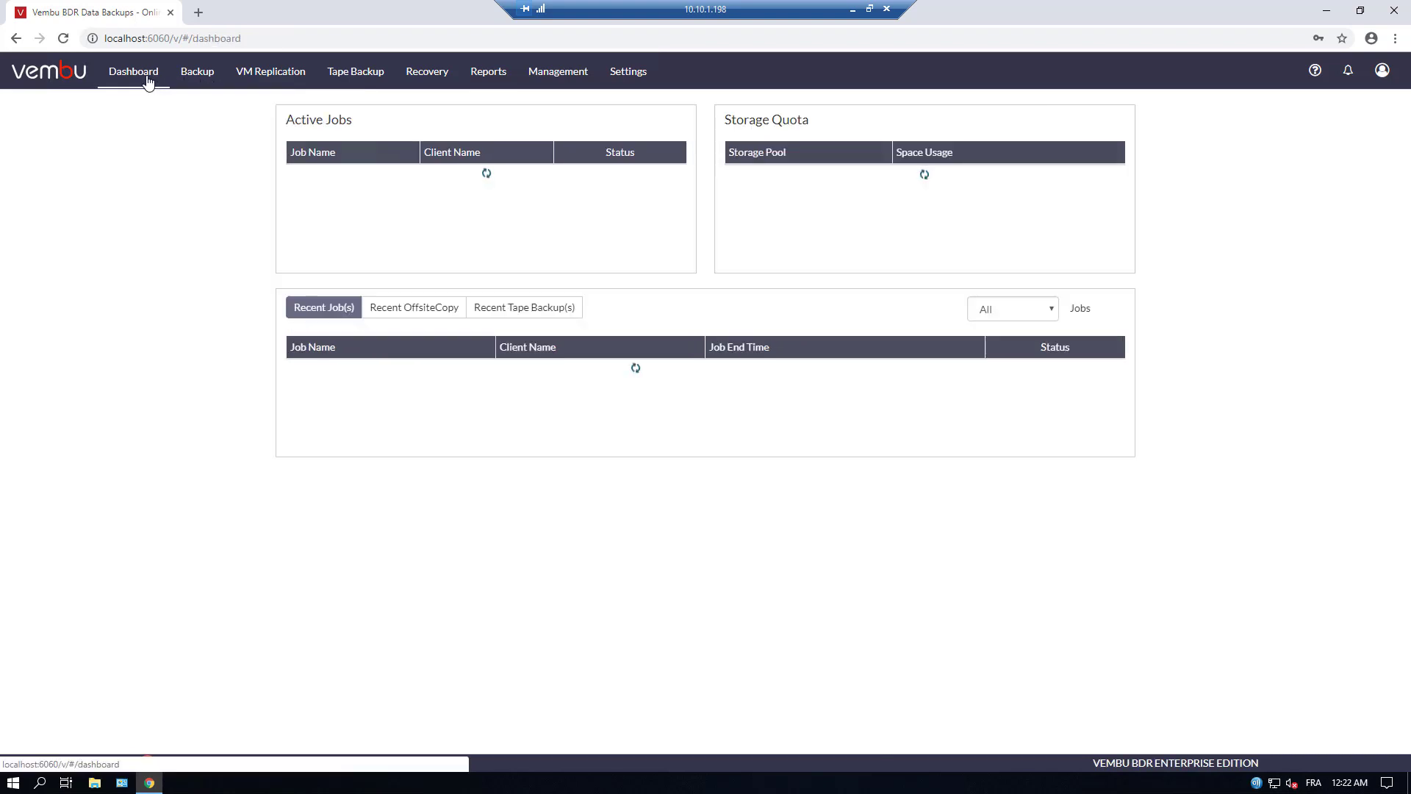